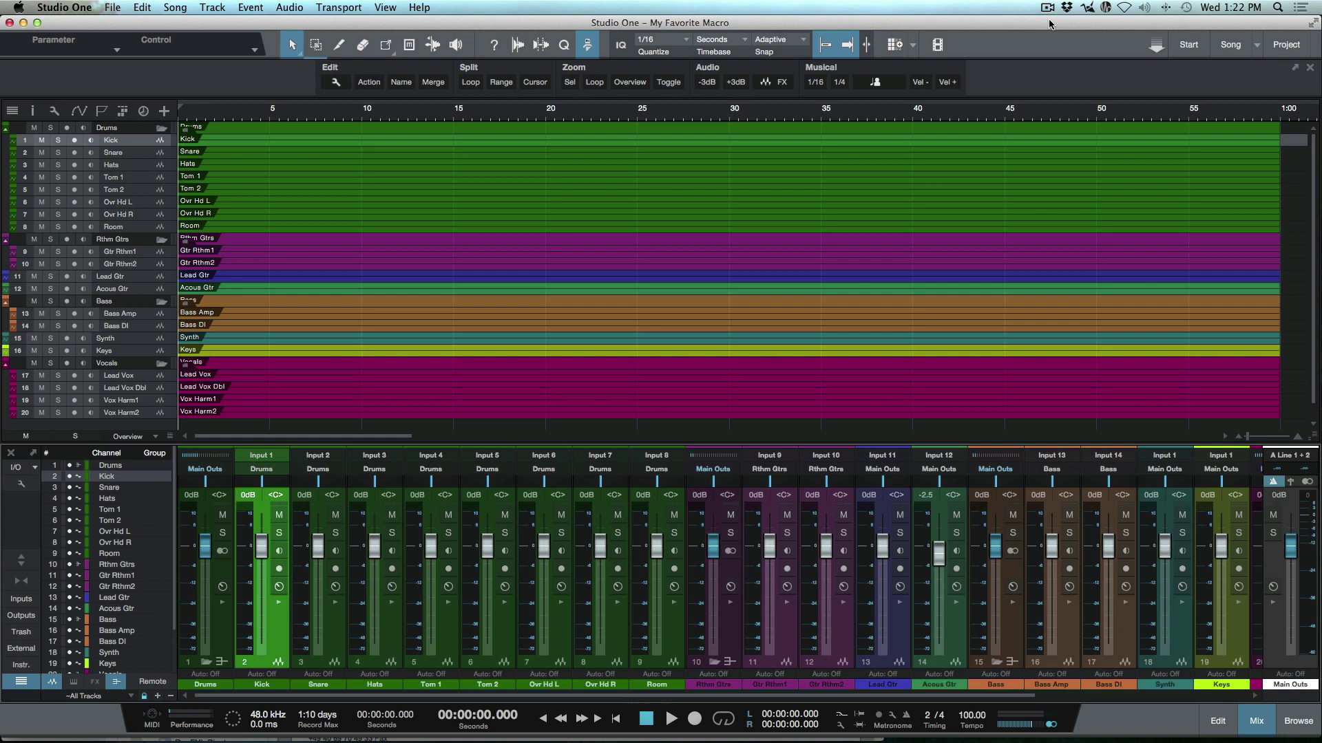
Zoom the timeline out and refit all tracks to the arrange window with the console hidden, and again with it shown
key(F3)
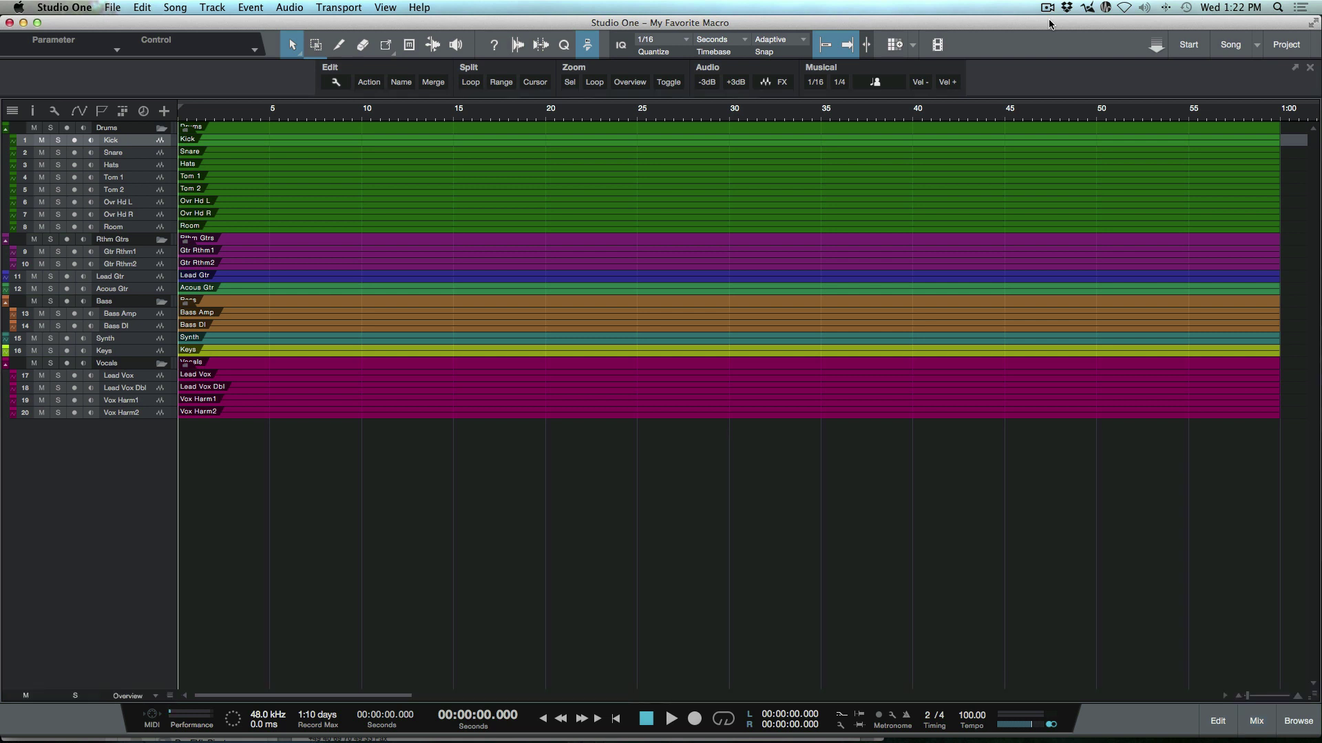
key(w)
key(w)
key(w)
key(w)
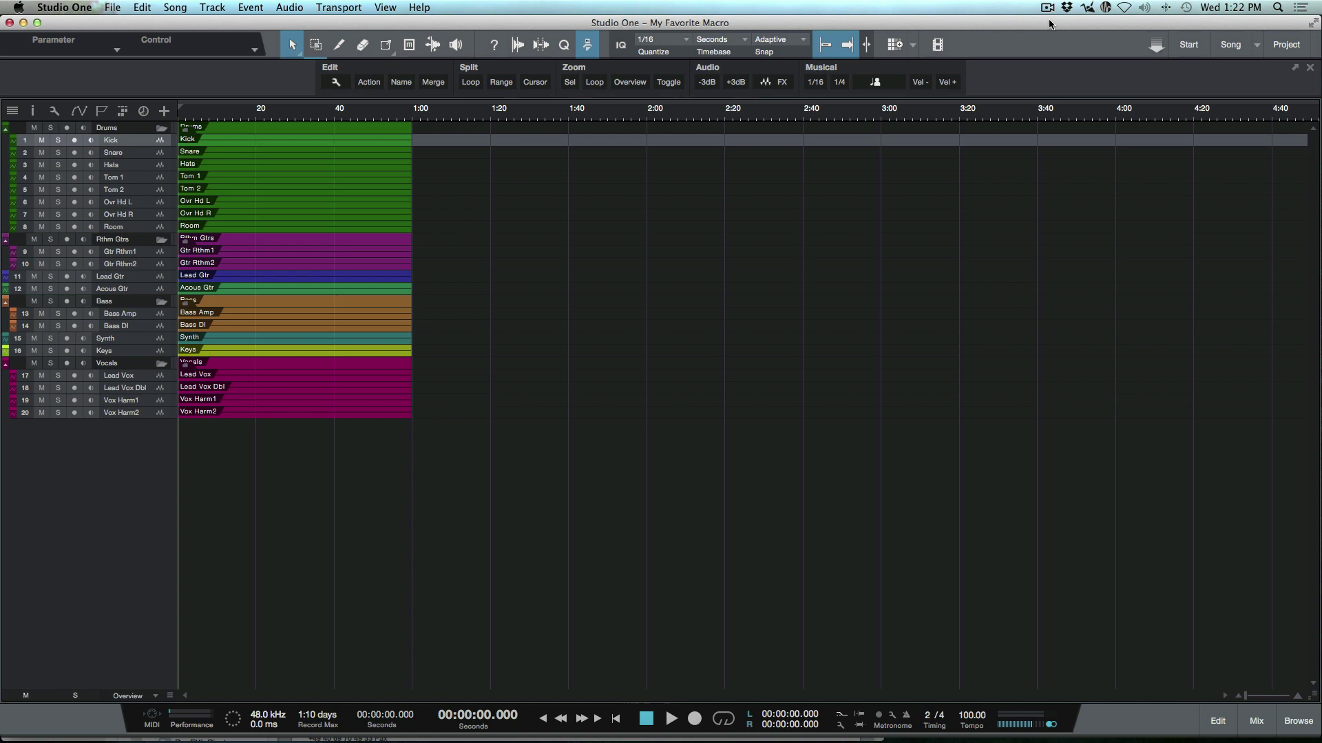
key(z)
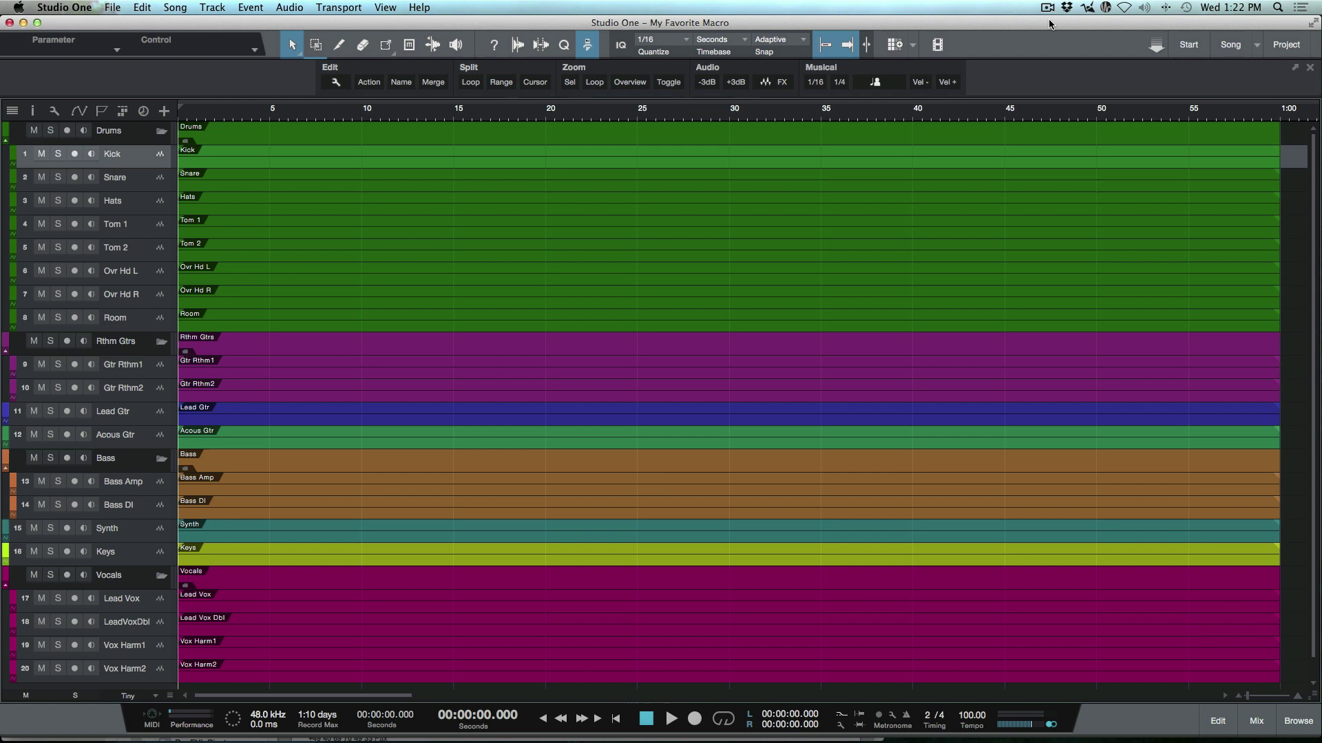
key(F3)
key(z)
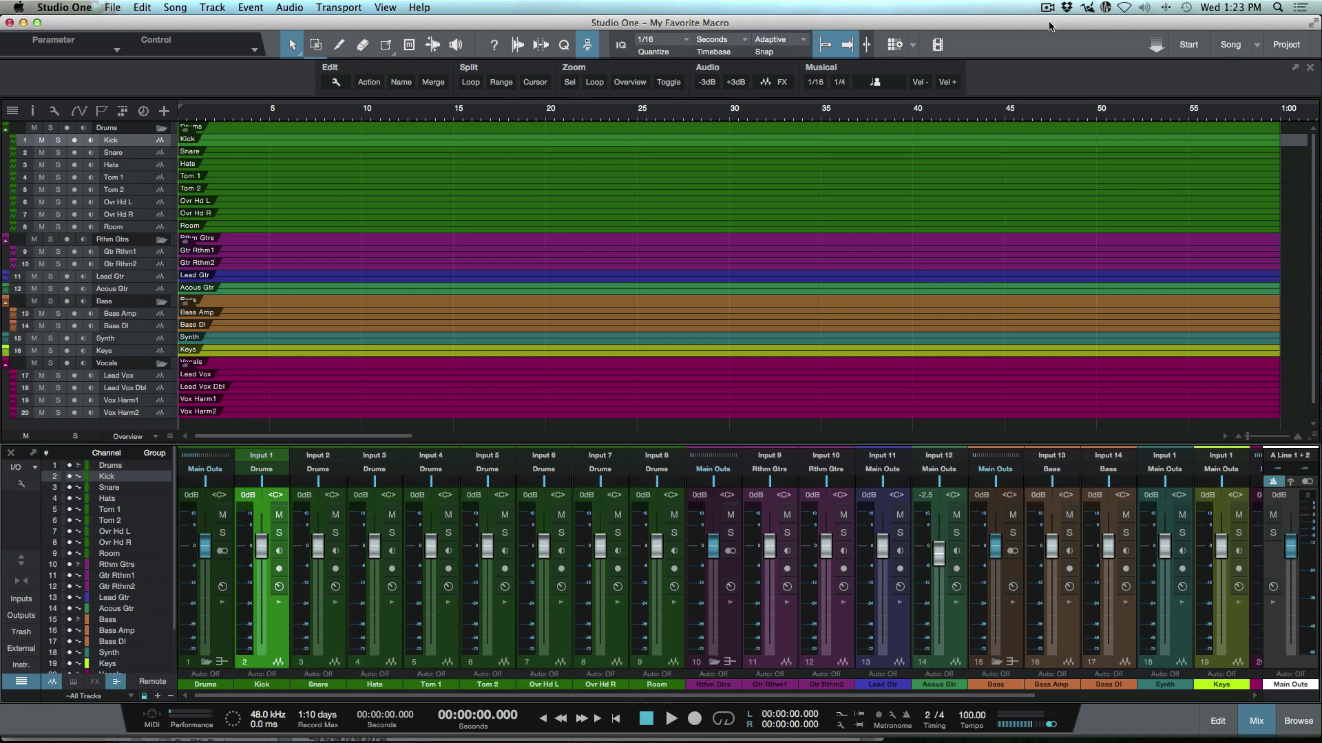
Zoom far into the timeline, hide the console, and refit the whole arrangement with the zoom to fill macro
key(e)
key(e)
key(e)
key(e)
key(e)
key(e)
key(e)
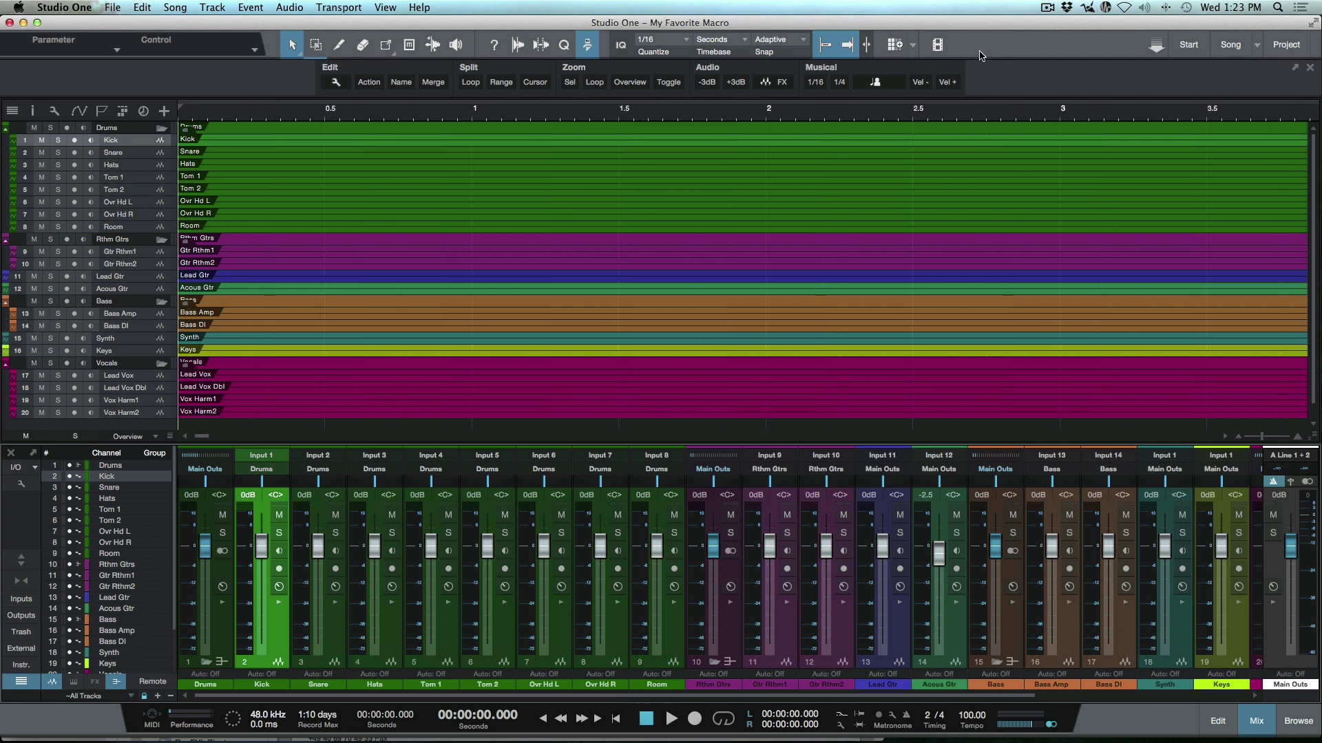
key(F3)
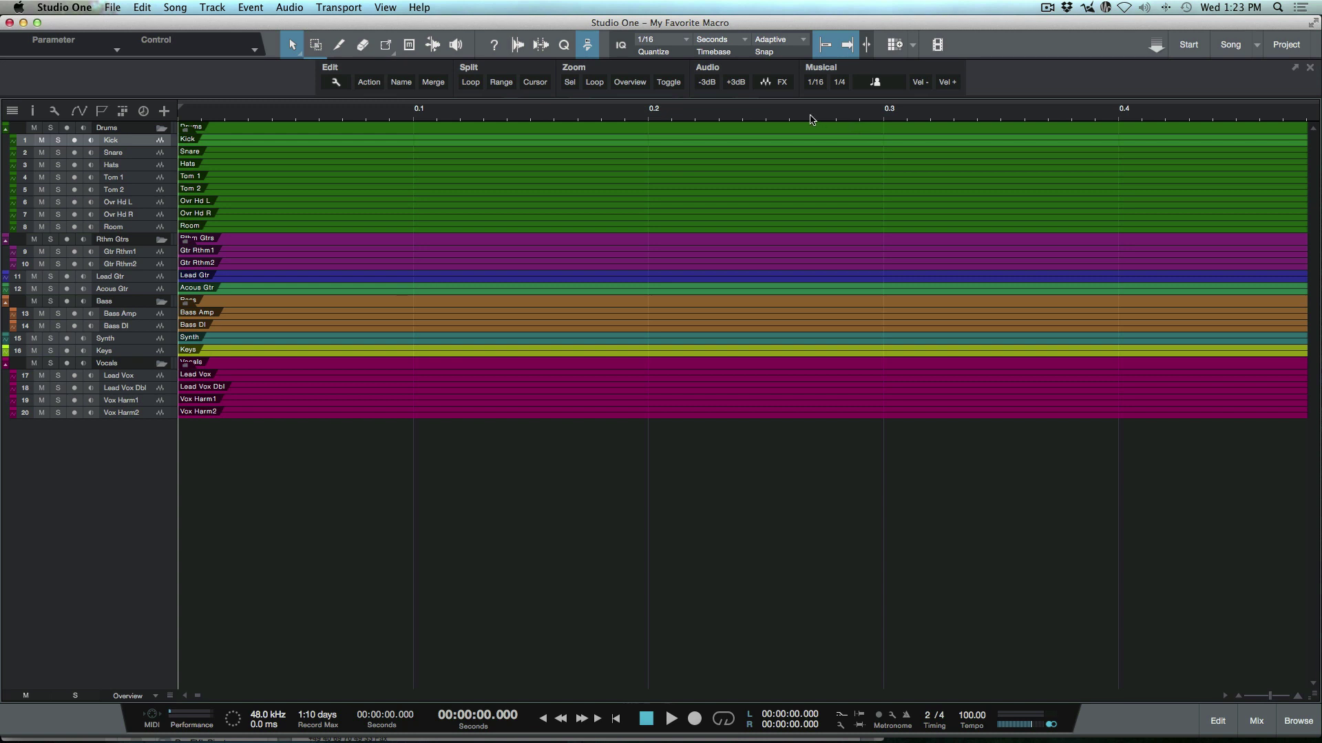
drag(798, 114, 781, 220)
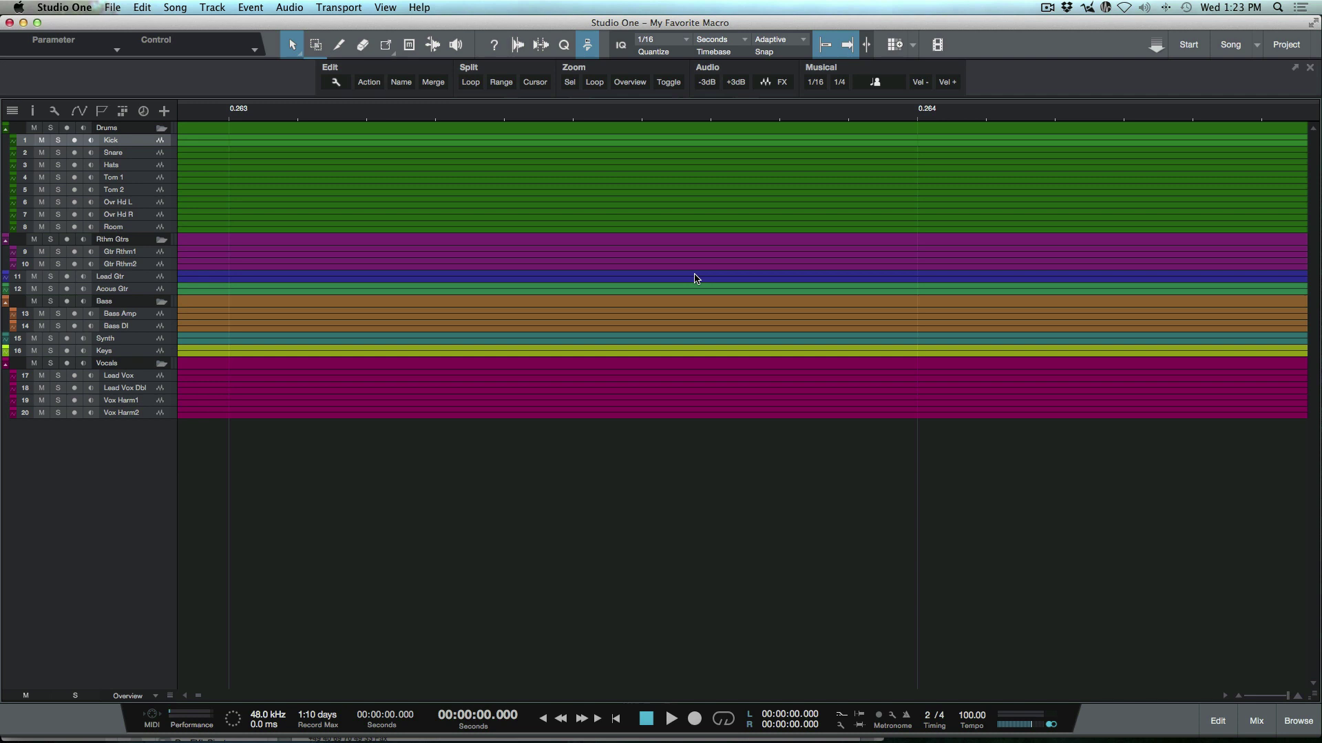
key(alt+z)
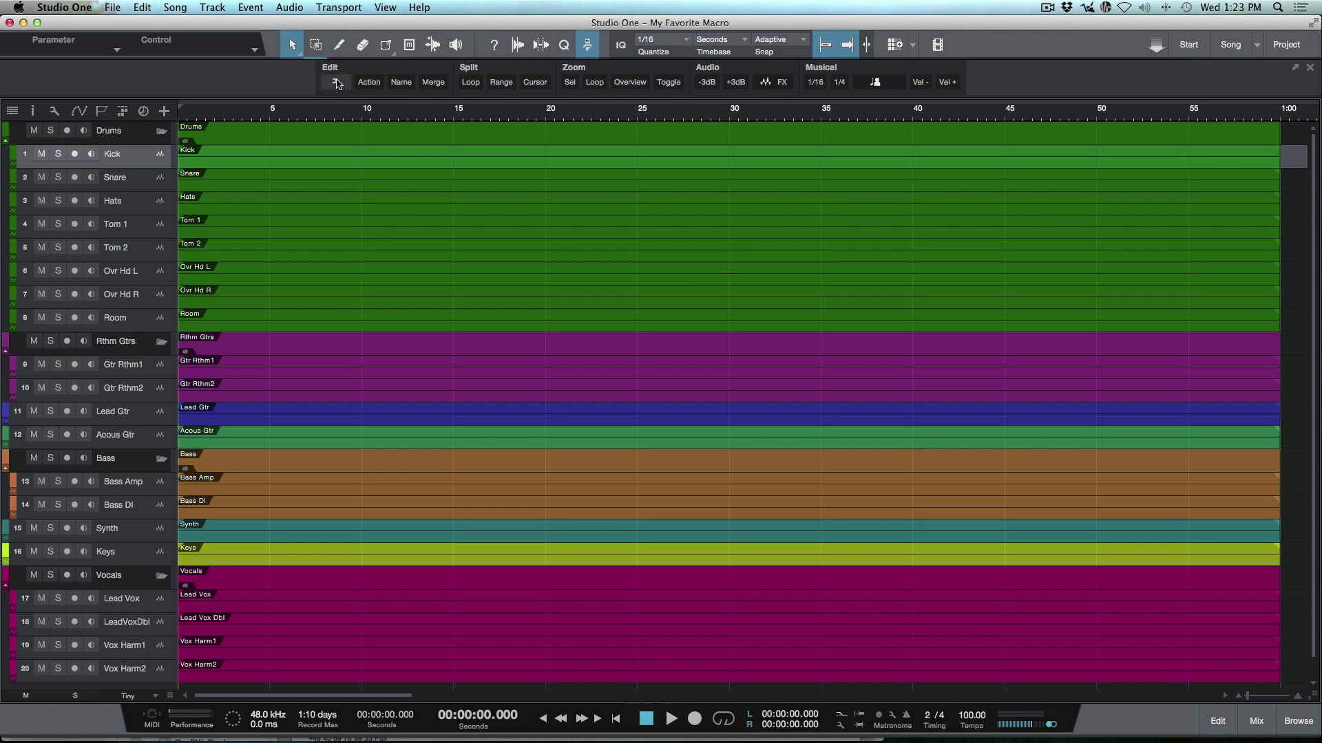
Examine the command list of the zoom to fill macro through the Macro Organizer, and close both windows
click(336, 82)
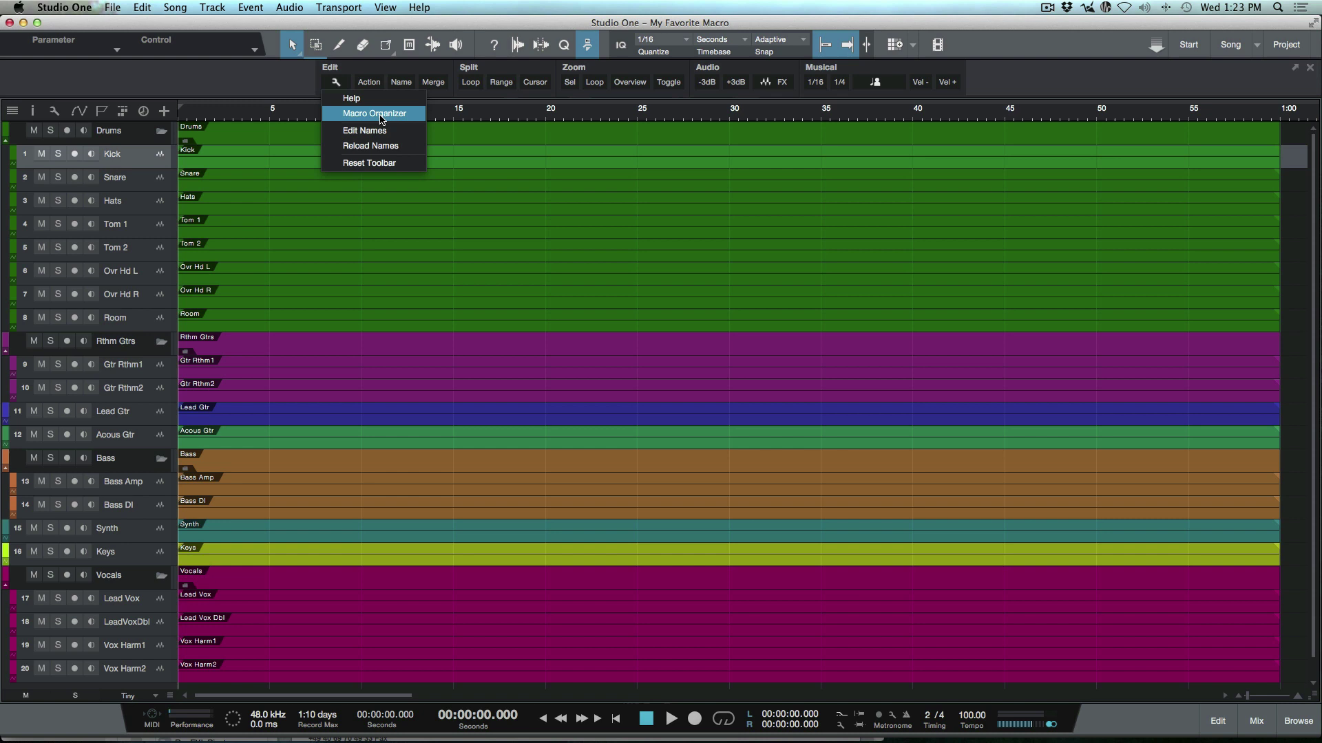
click(378, 115)
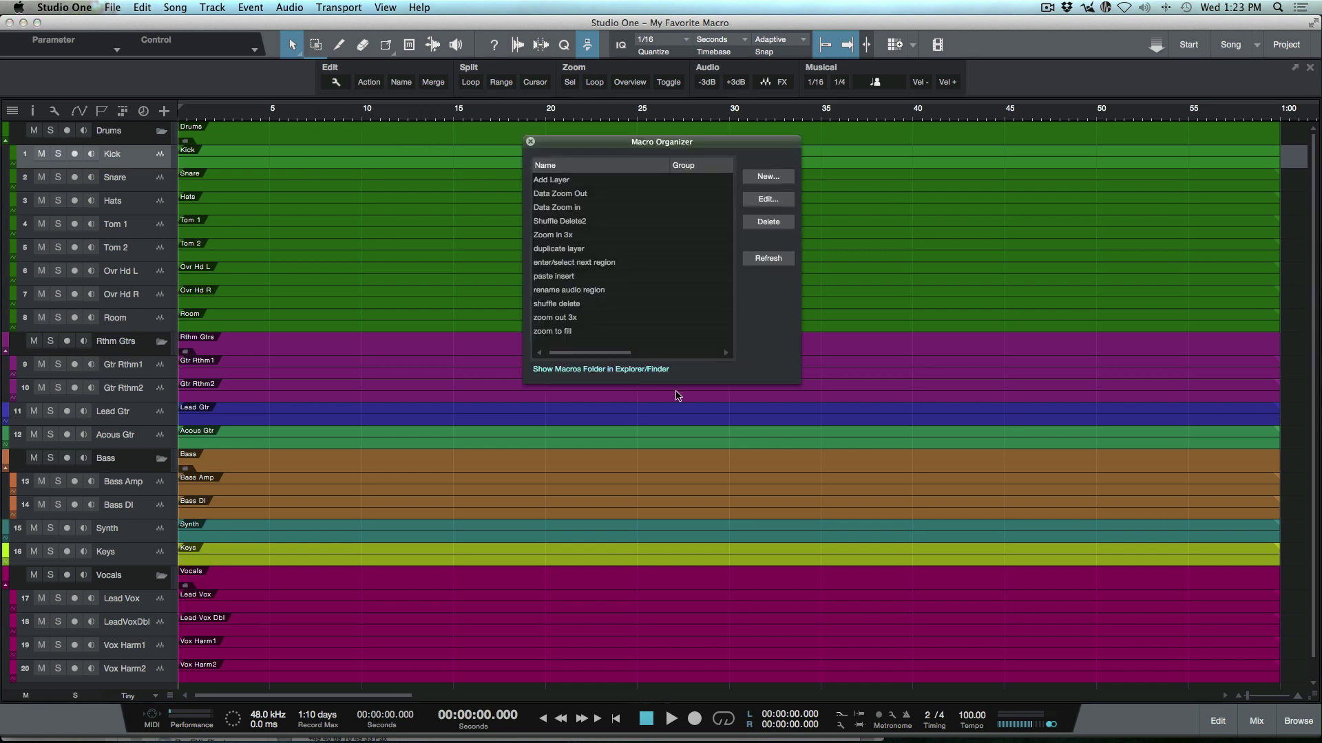
click(597, 332)
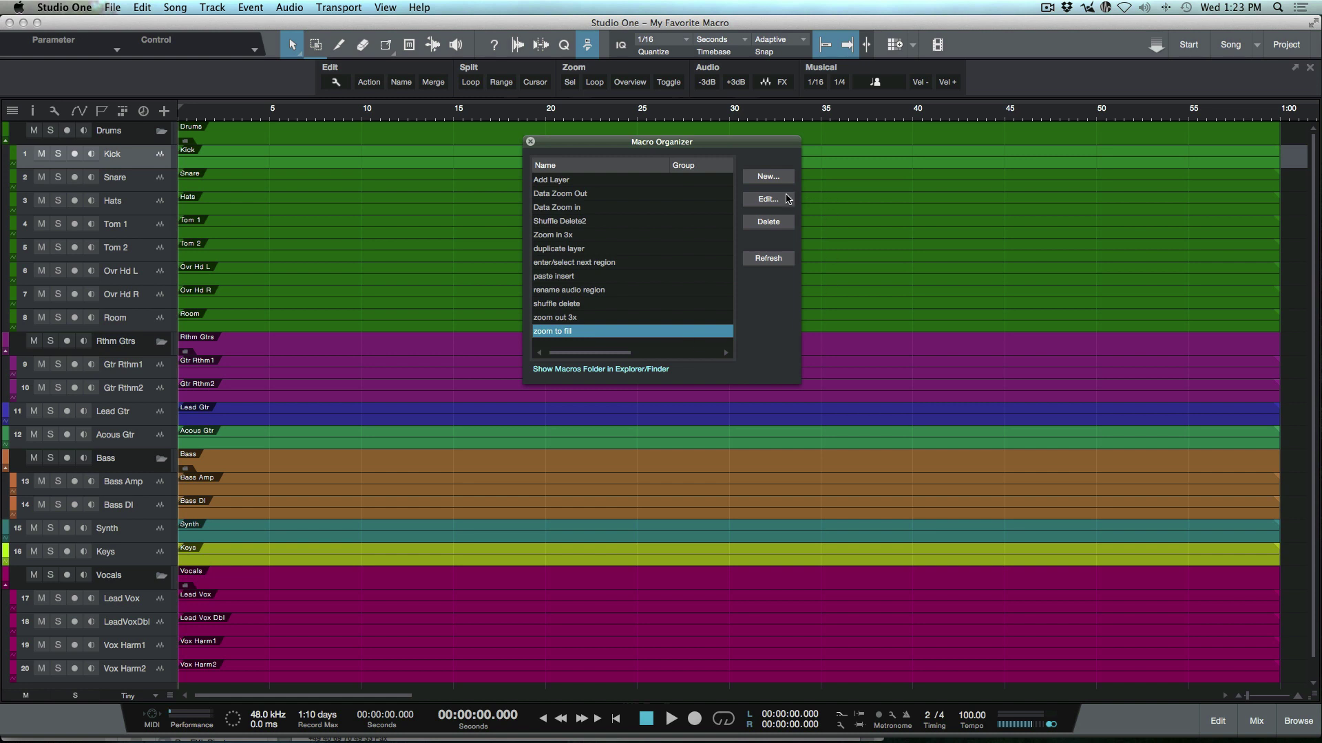
click(773, 201)
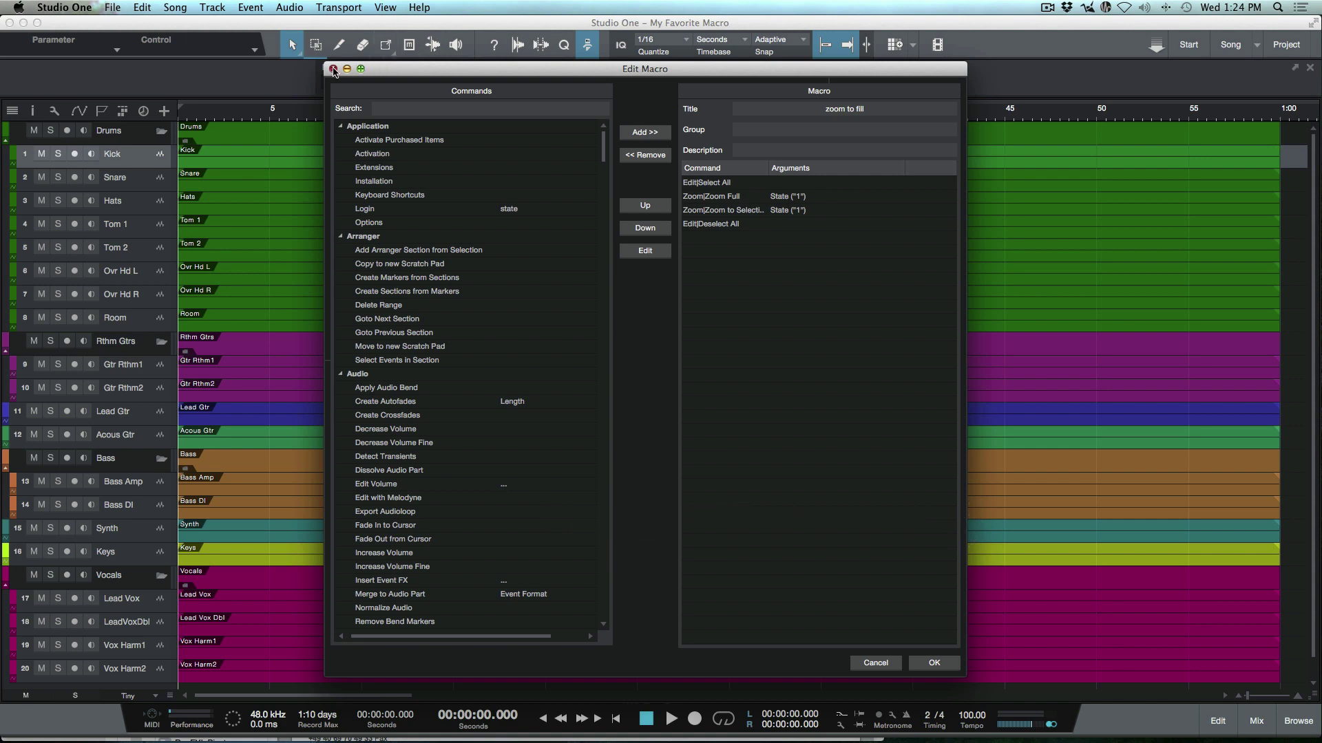
click(333, 69)
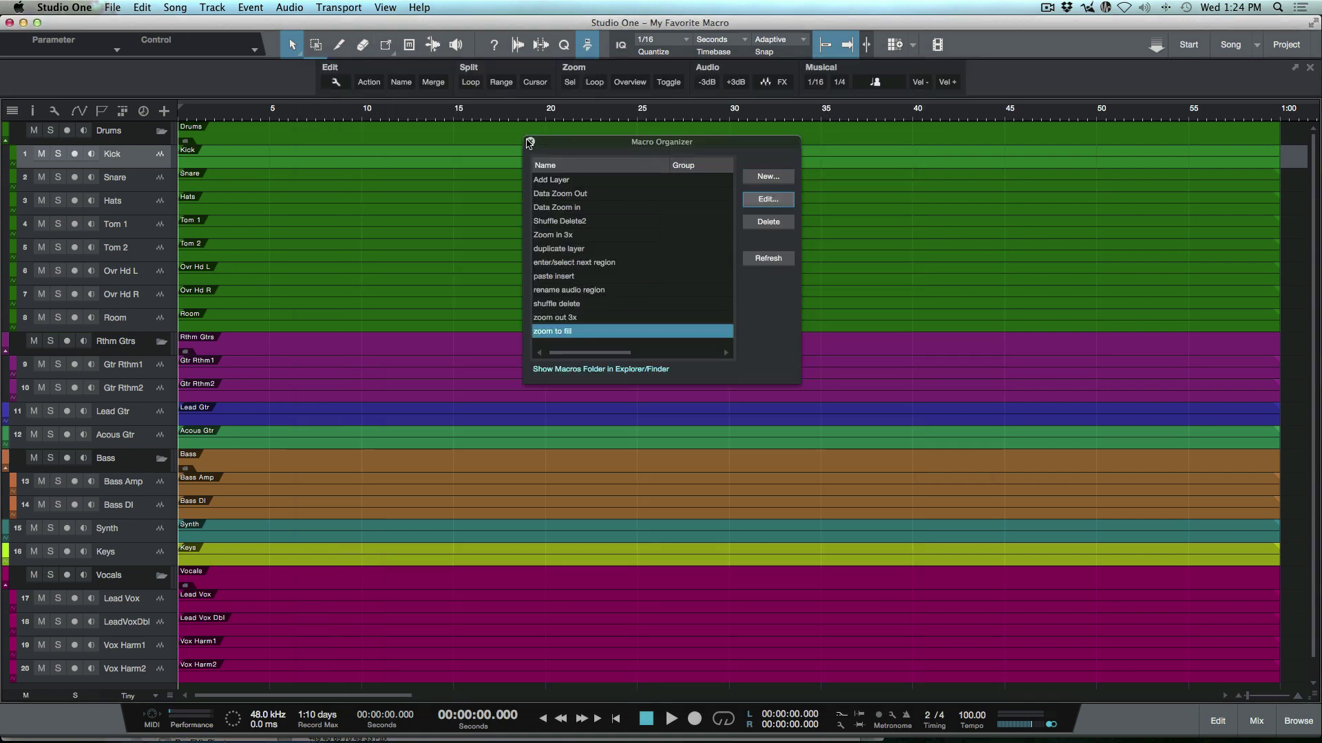
click(530, 142)
Hide the macro toolbar and zoom the arrangement out in both directions, down to the Minimal track height
click(587, 44)
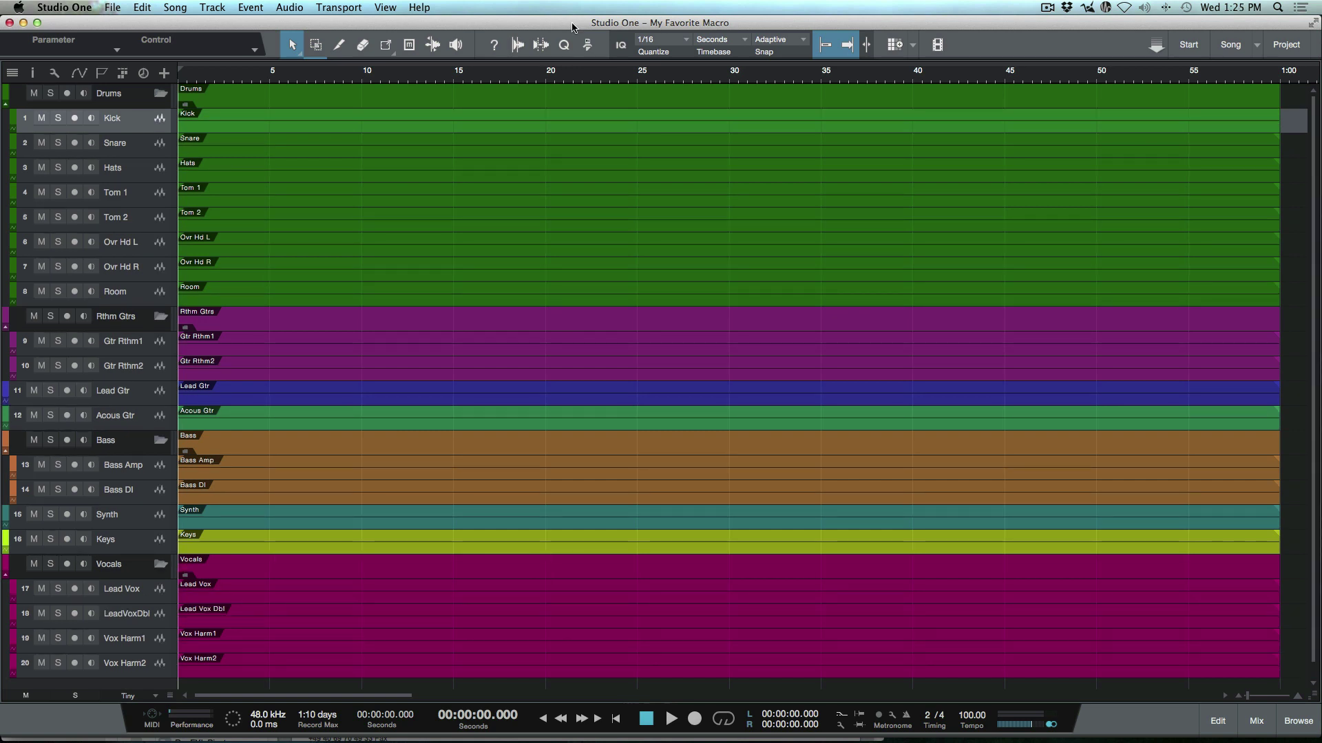
key(shift+w)
key(shift+w)
key(shift+w)
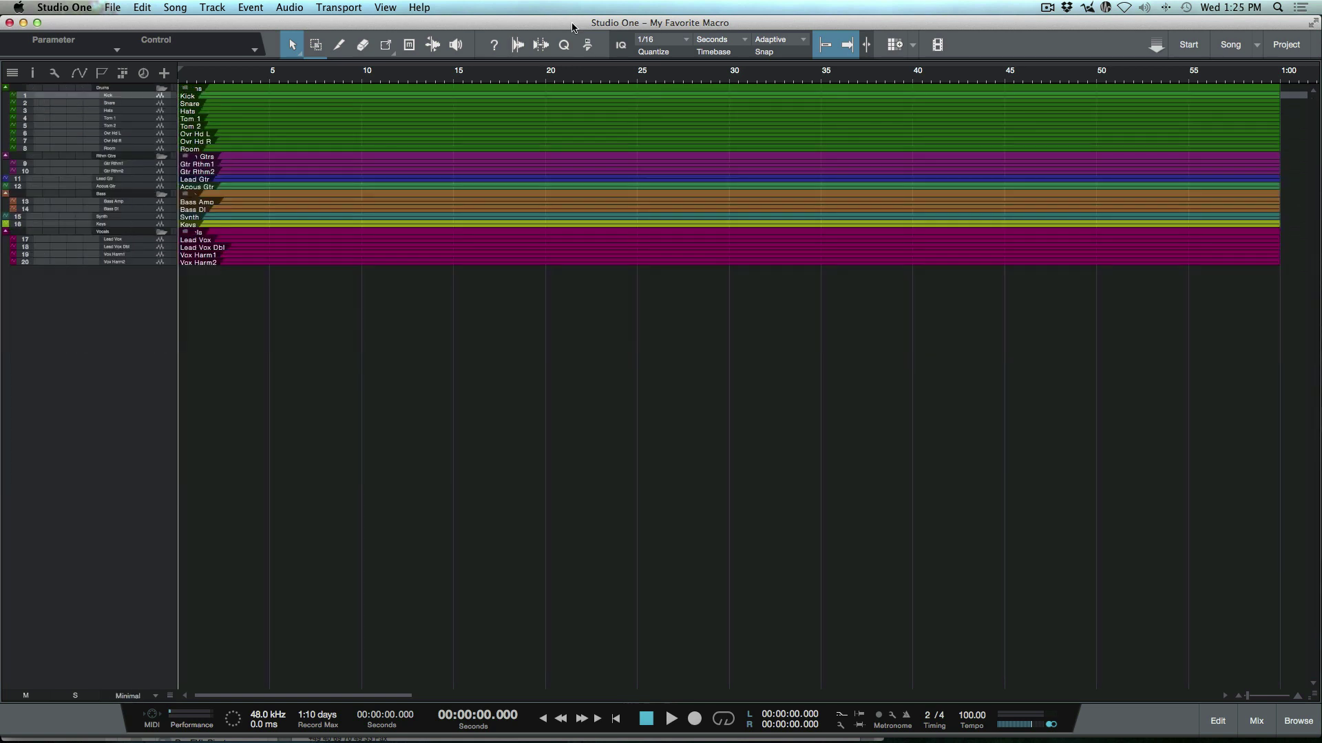
key(w)
key(w)
key(w)
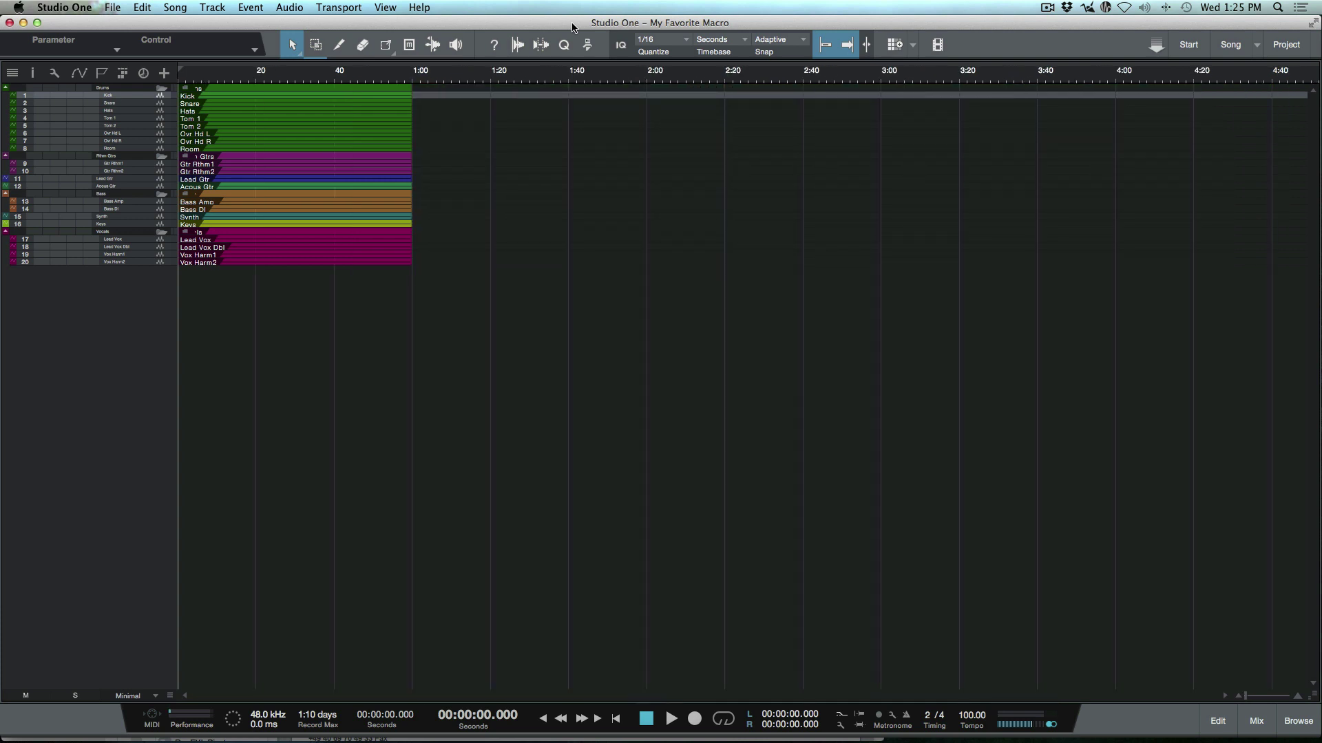
Fit the arrangement manually by selecting all events, applying Zoom Full and Zoom to Selection, and deselecting everything
key(super+a)
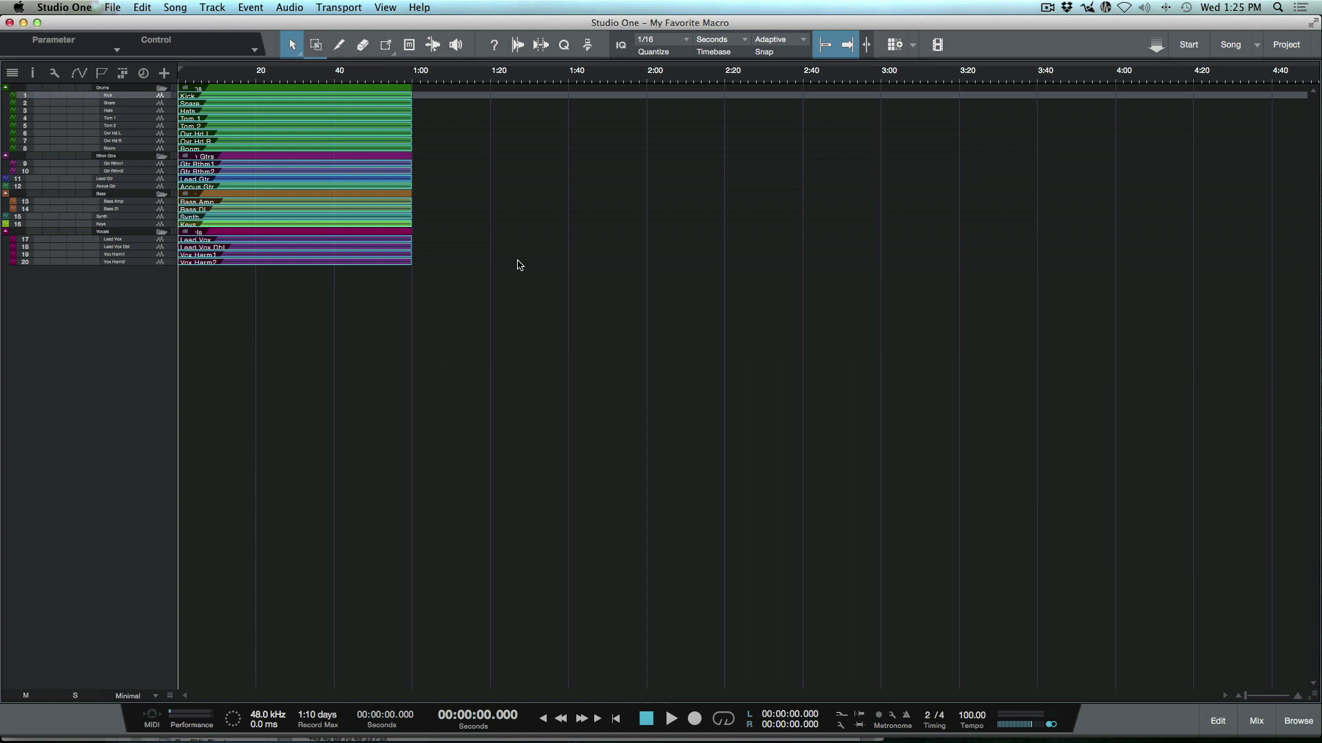
key(alt+s)
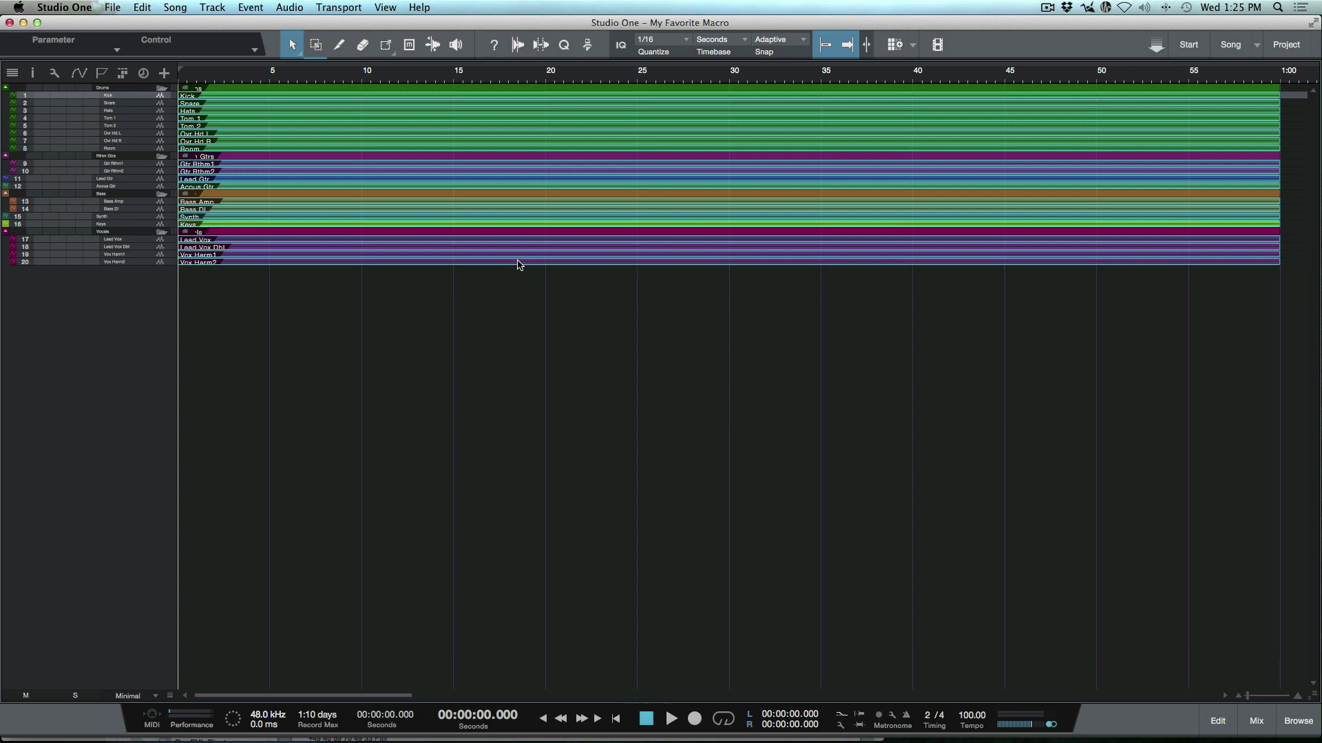
key(z)
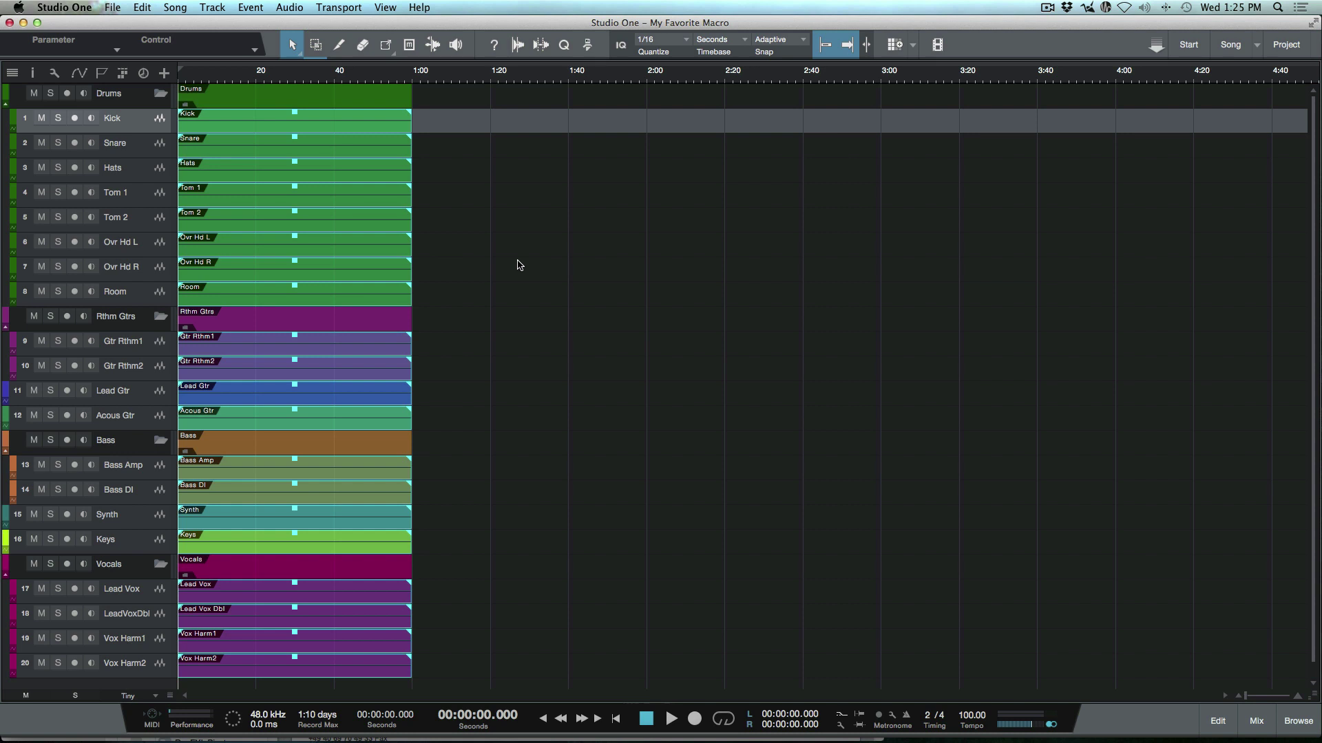
key(alt+s)
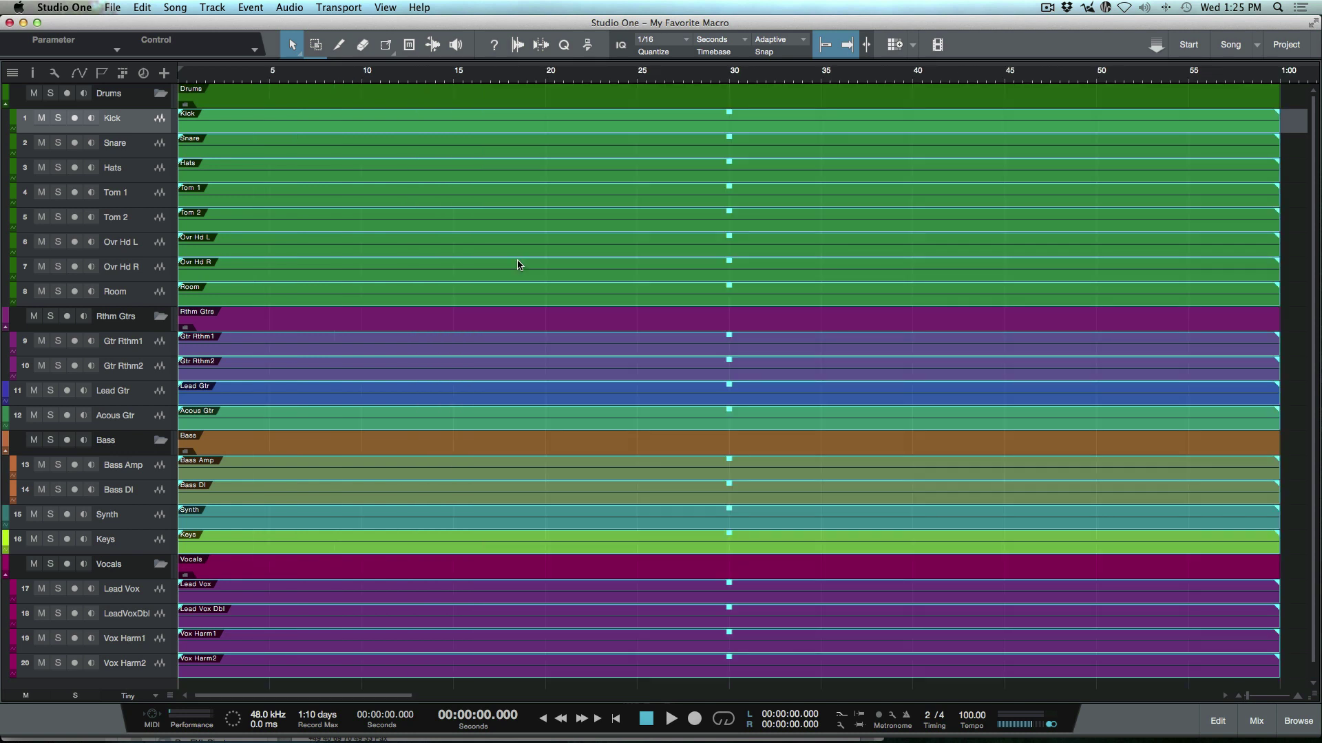
key(super+d)
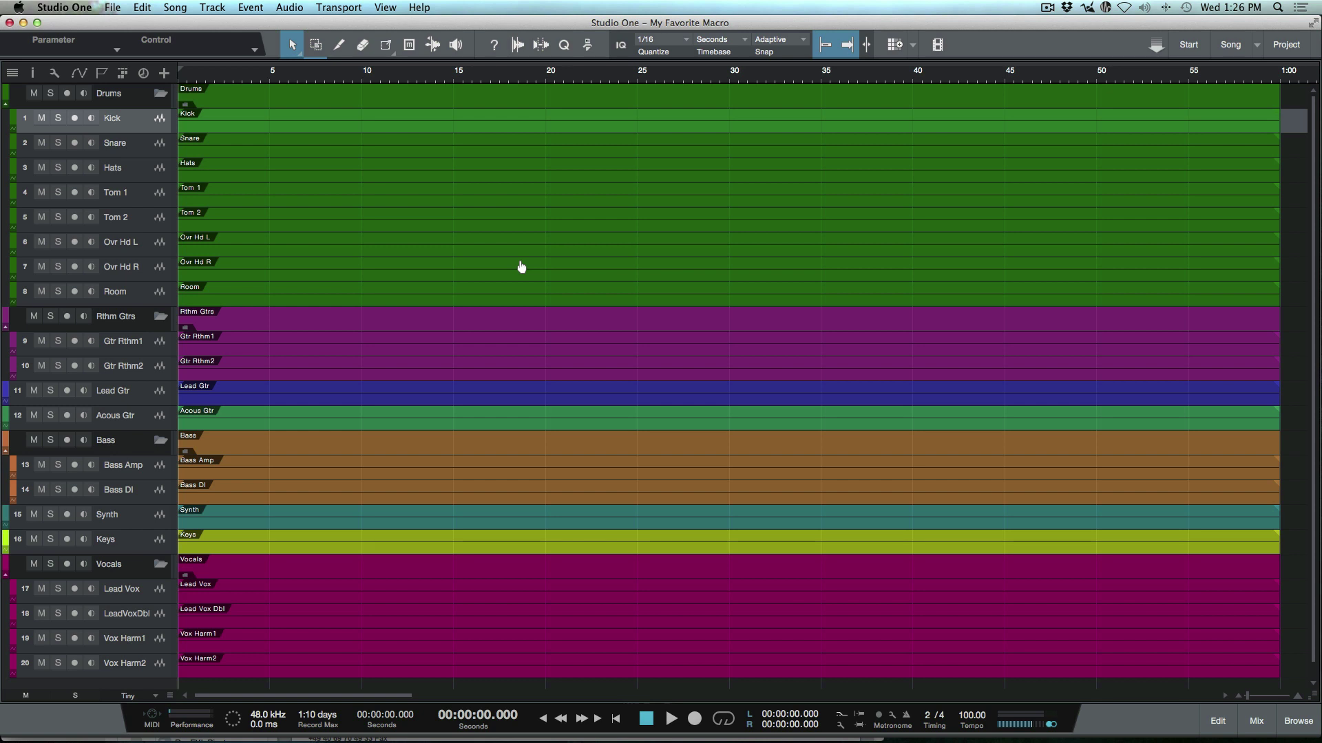
Show the console and refit all tracks to the shortened arrange window, at the Overview track height
key(F3)
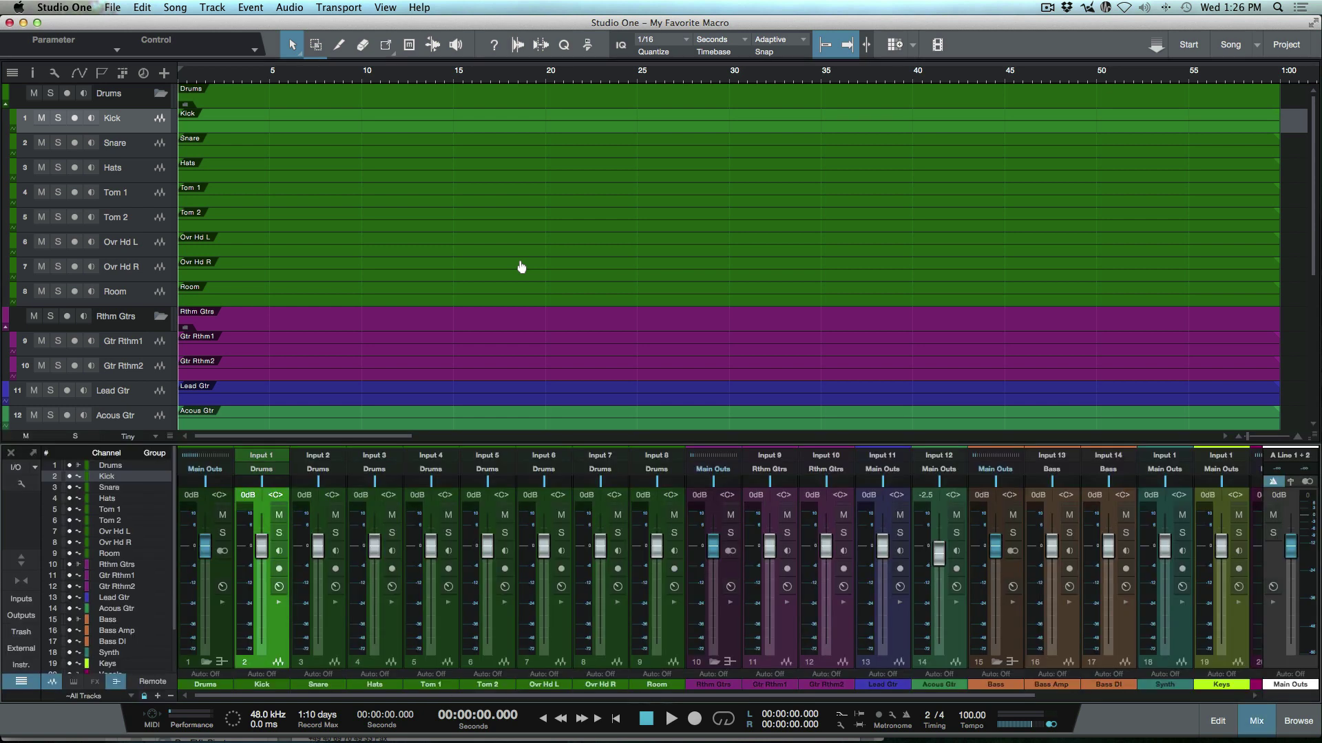
key(shift+w)
key(F3)
key(shift+z)
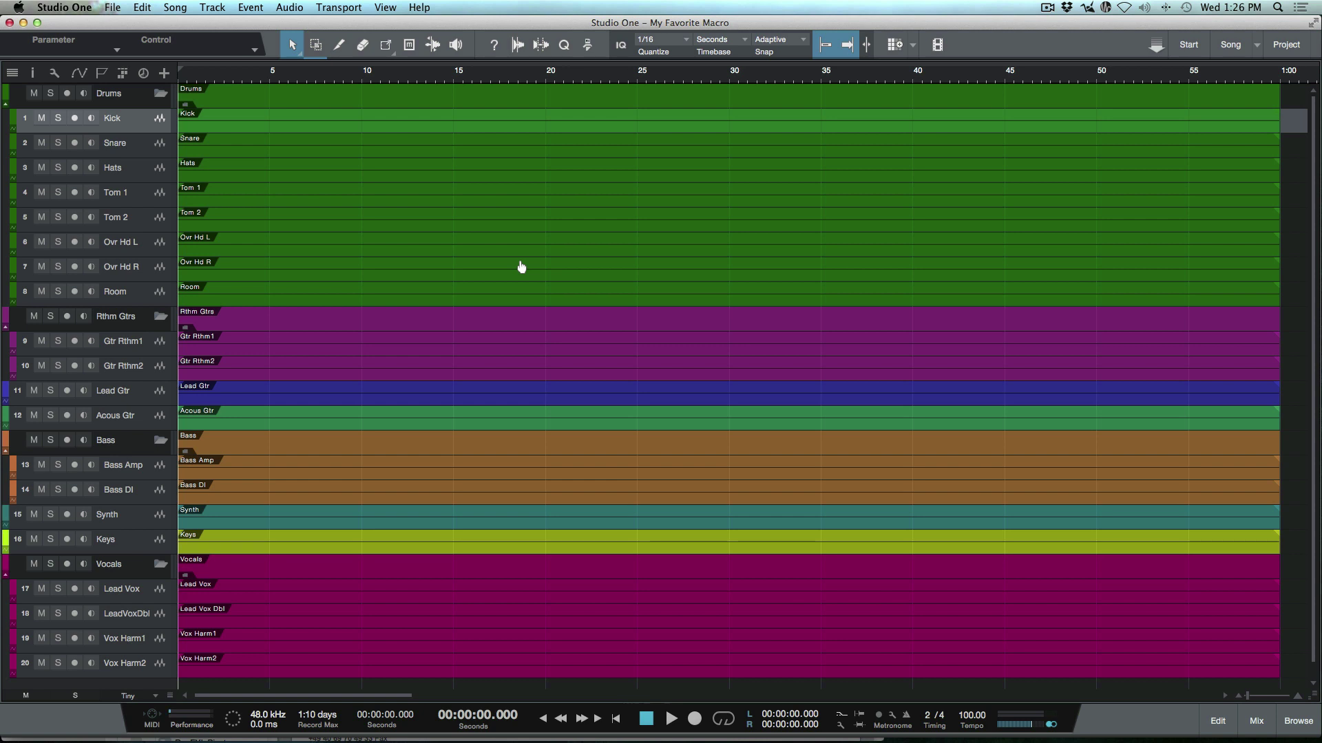
key(F3)
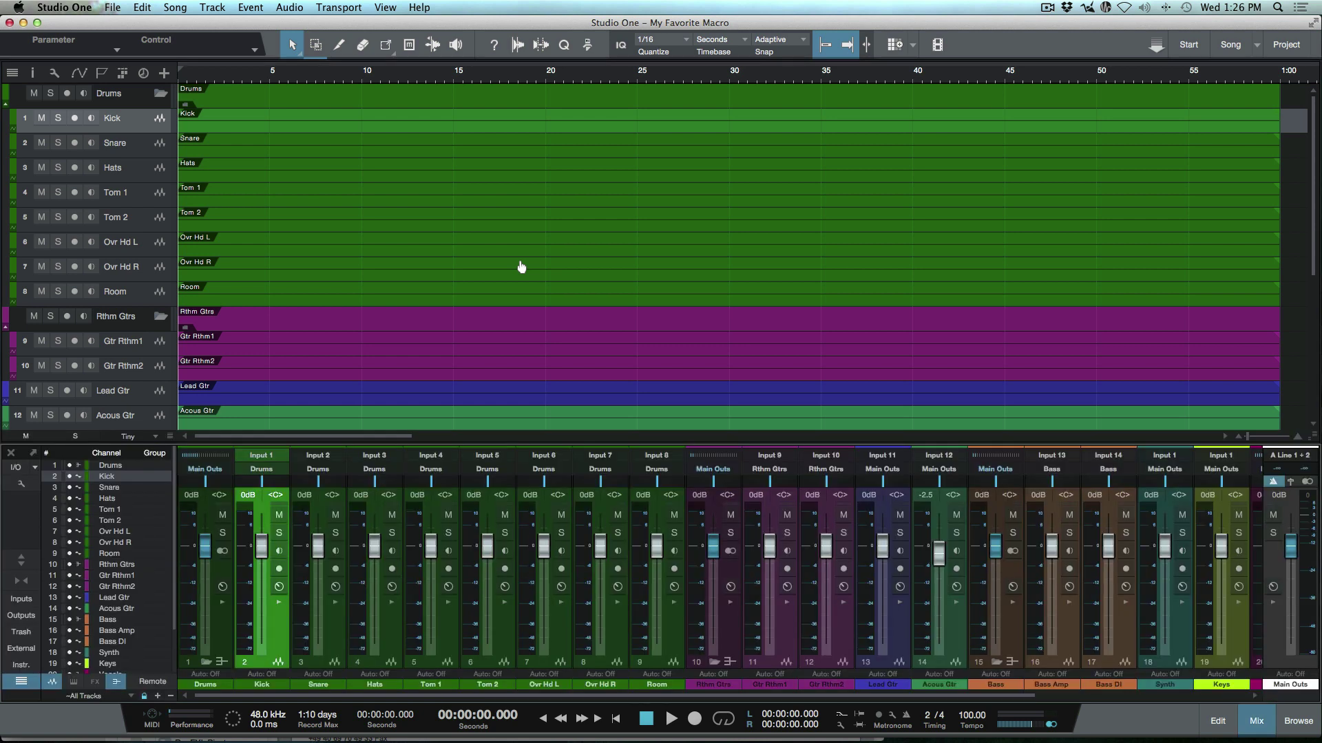
key(shift+z)
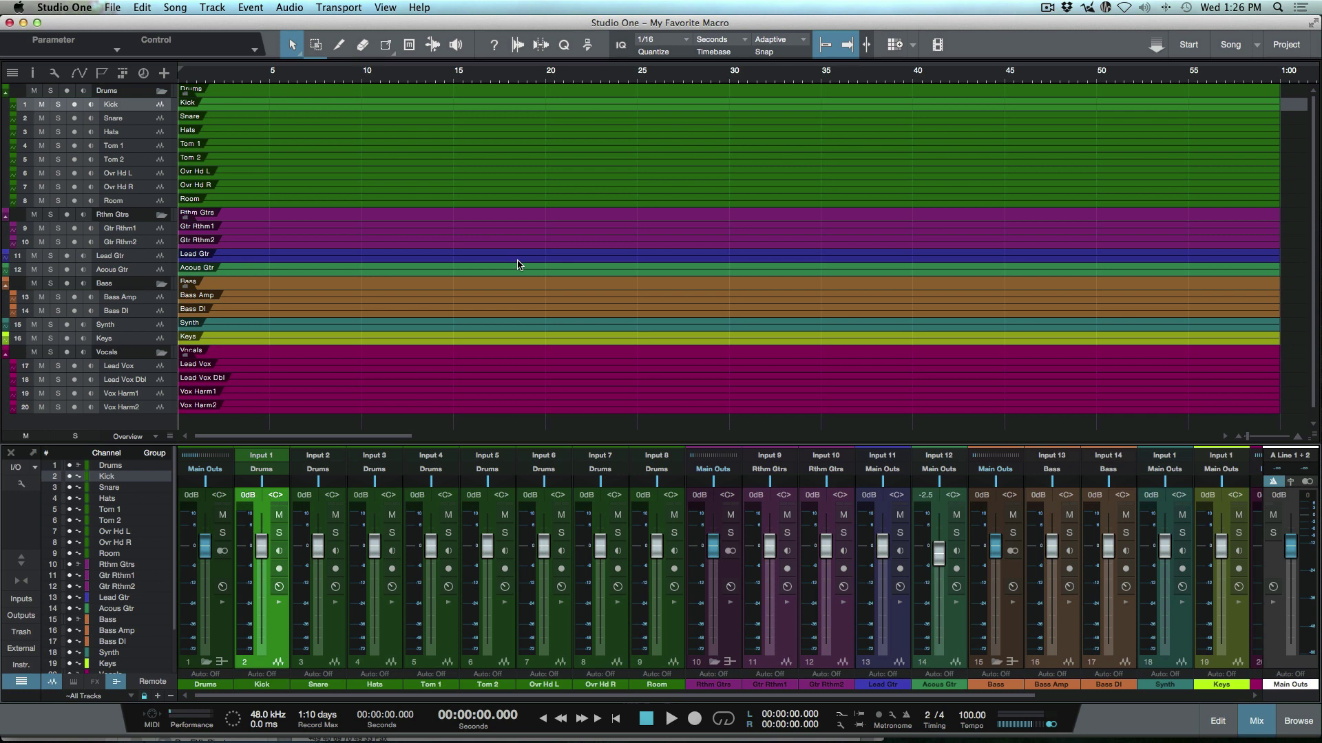
Recall the Drums, Gtrs & Bass, Keys & Synth and Vocals scenes one after another
key(alt+super+1)
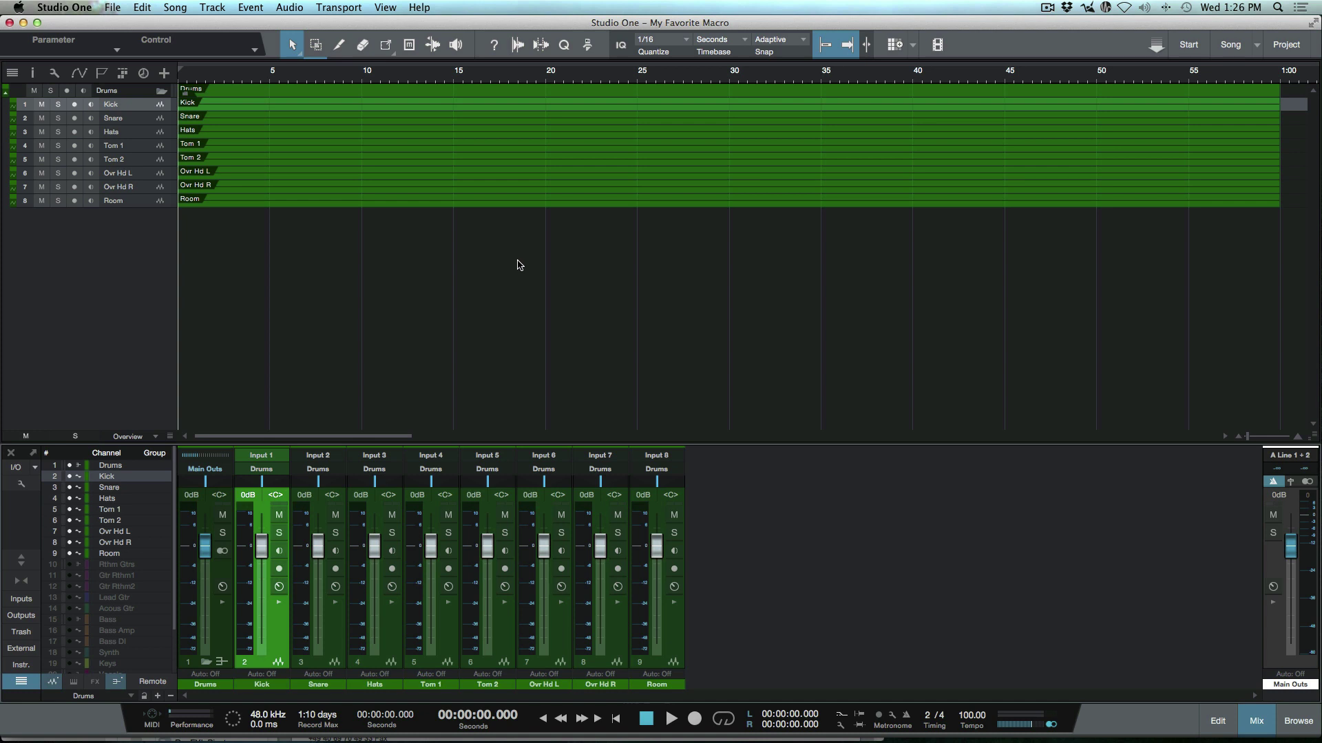
key(alt+super+2)
key(alt+super+3)
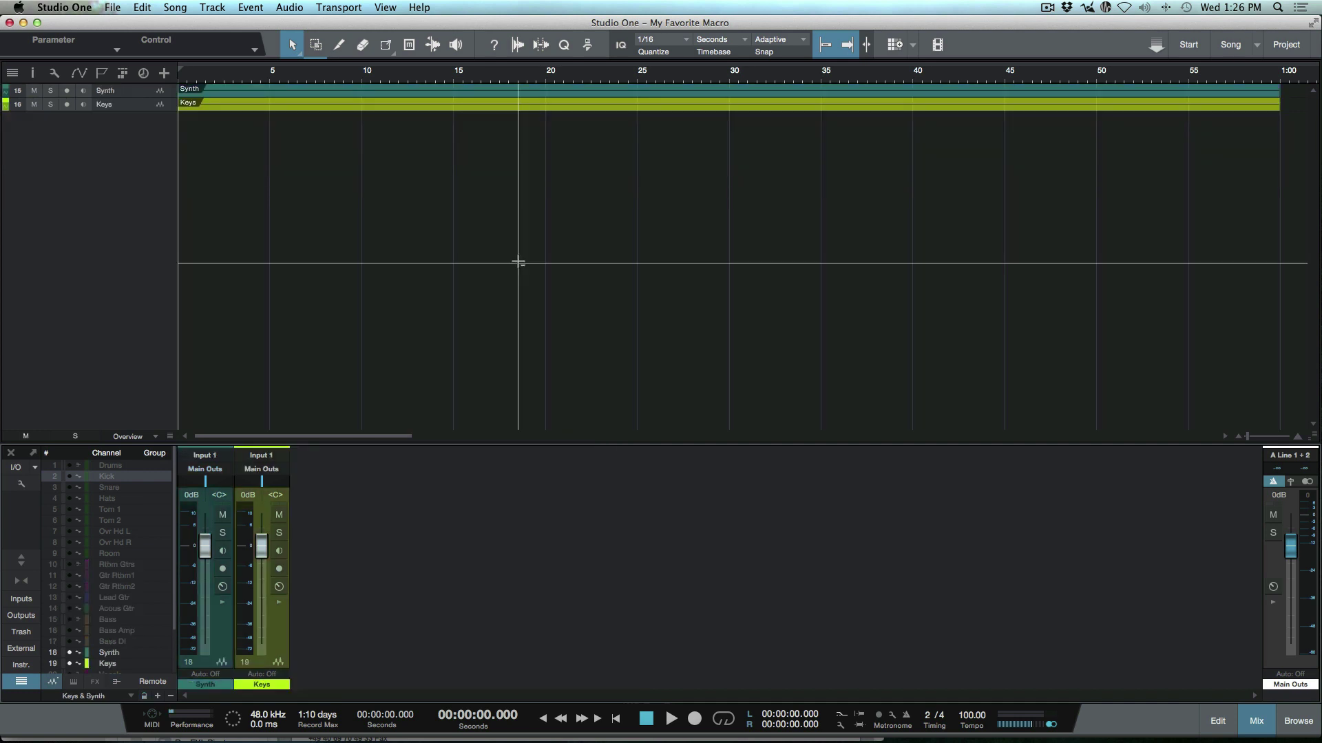
key(alt+super+4)
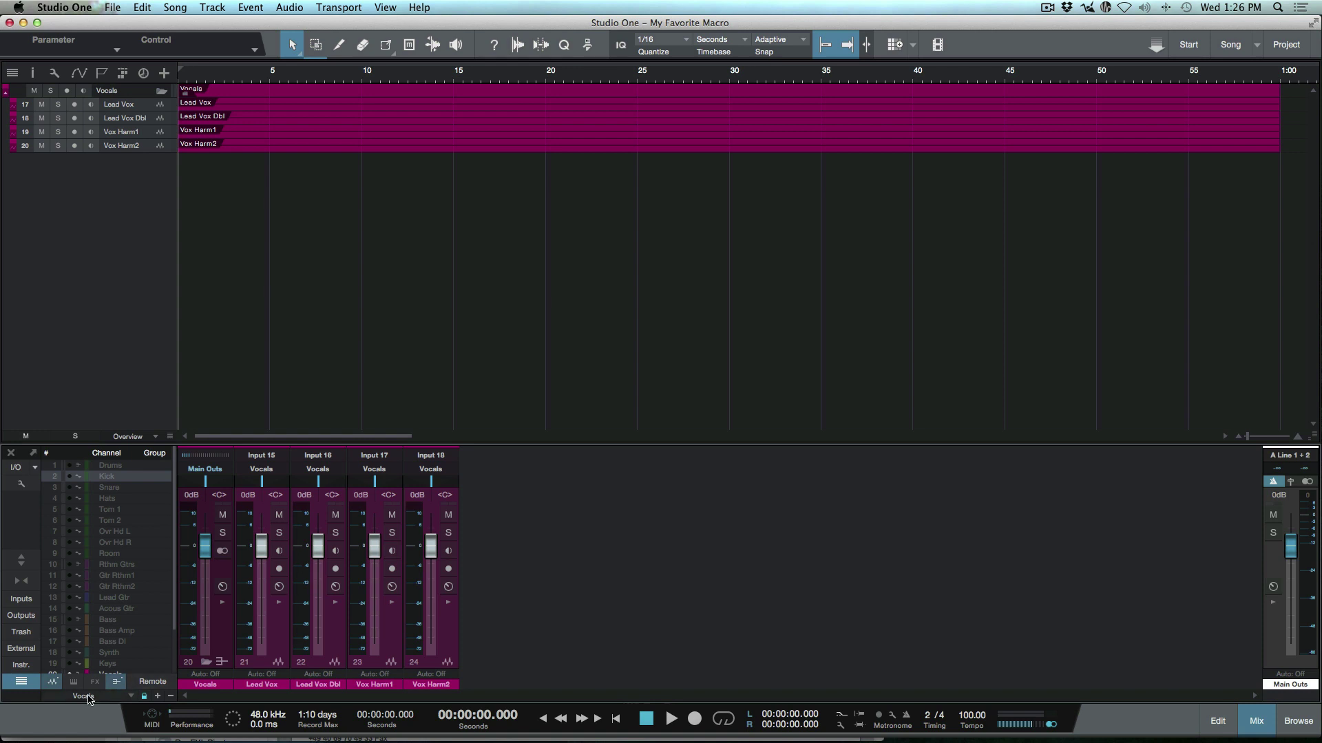
Check the list of saved scenes and return to the ~All Tracks scene
click(132, 697)
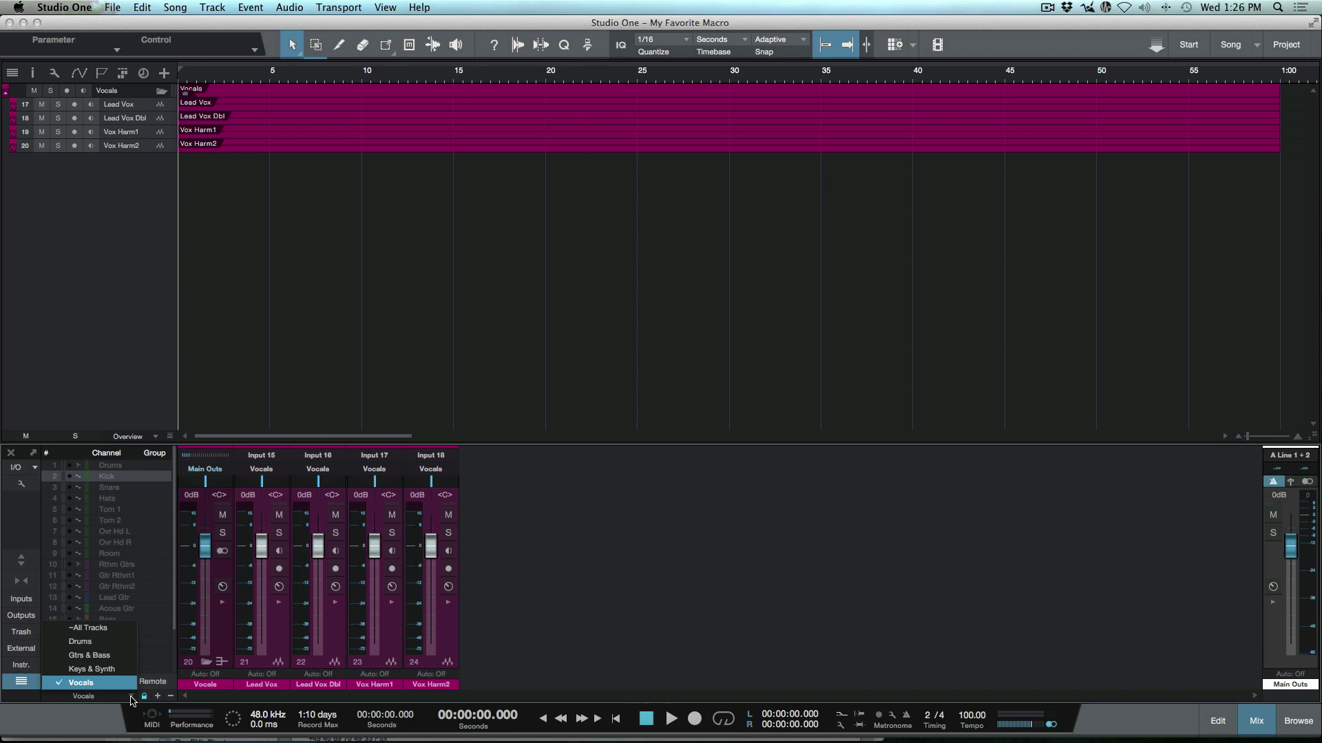
click(680, 588)
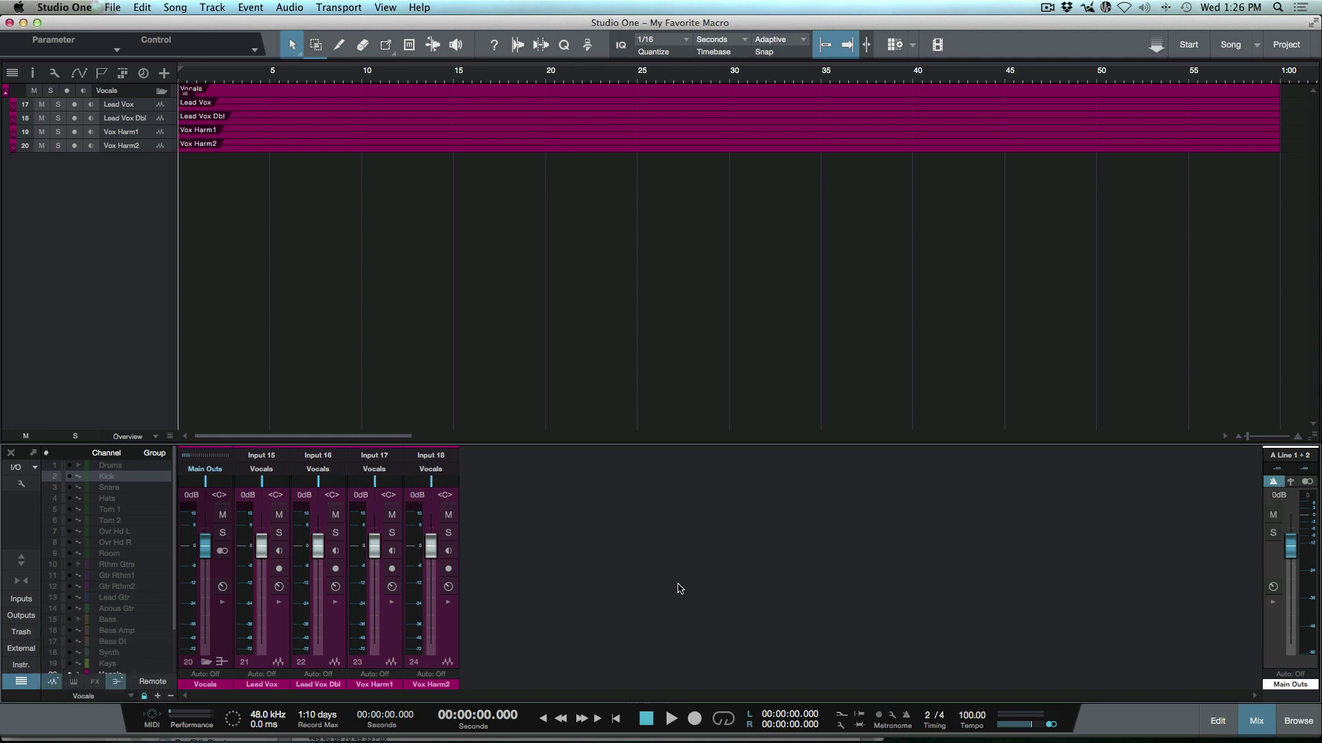
key(Up)
key(Up)
key(Up)
key(Up)
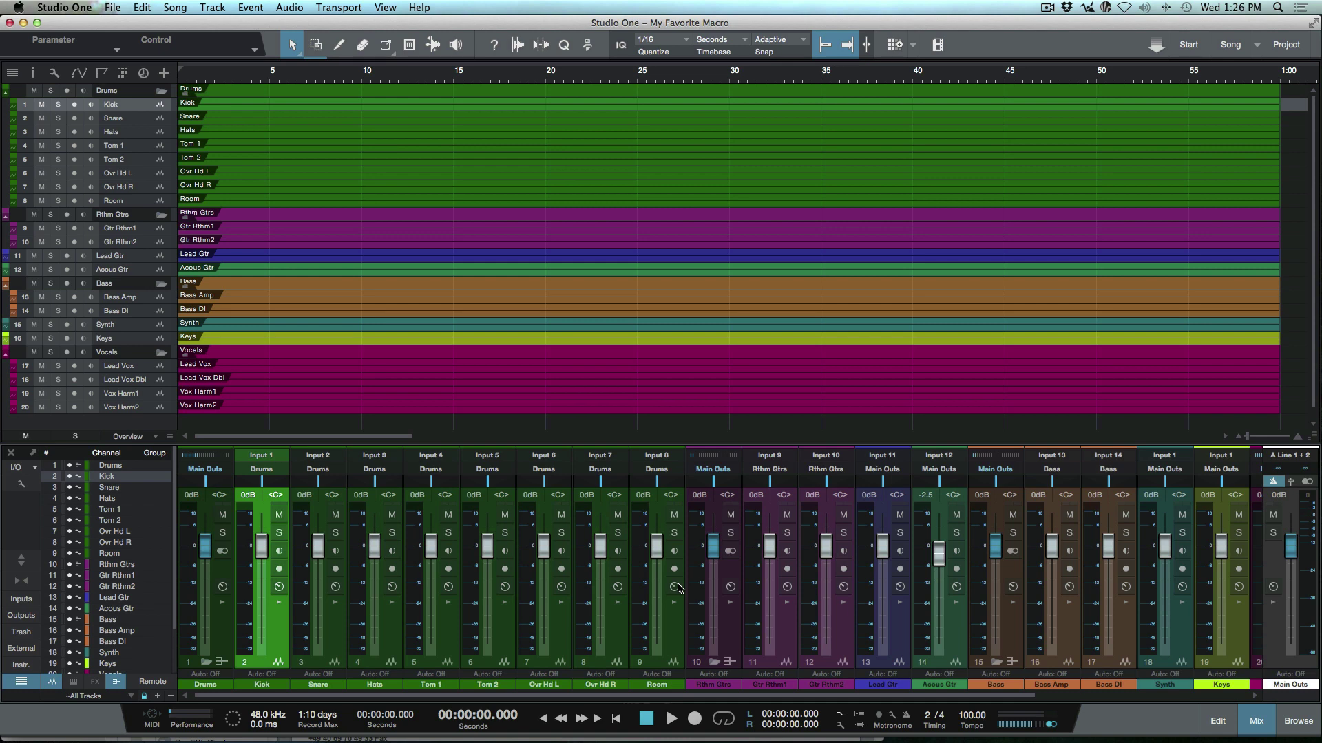
Step through the saved scenes down to Vocals and back up to ~All Tracks
key(Down)
key(Down)
key(Down)
key(Down)
key(Up)
key(Up)
key(Up)
key(Up)
Shrink the track heights and refit all tracks with the console shown, and again with the console hidden
key(shift+w)
key(shift+w)
key(shift+w)
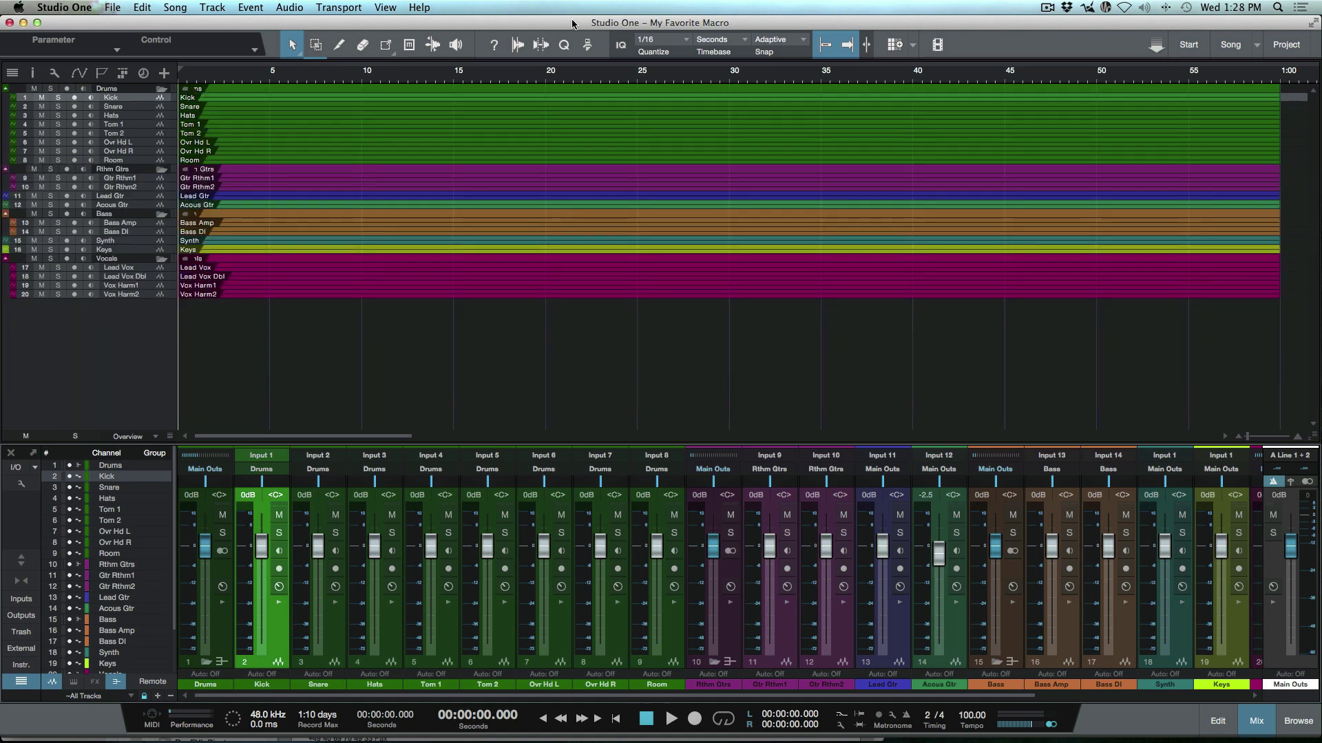
key(shift+e)
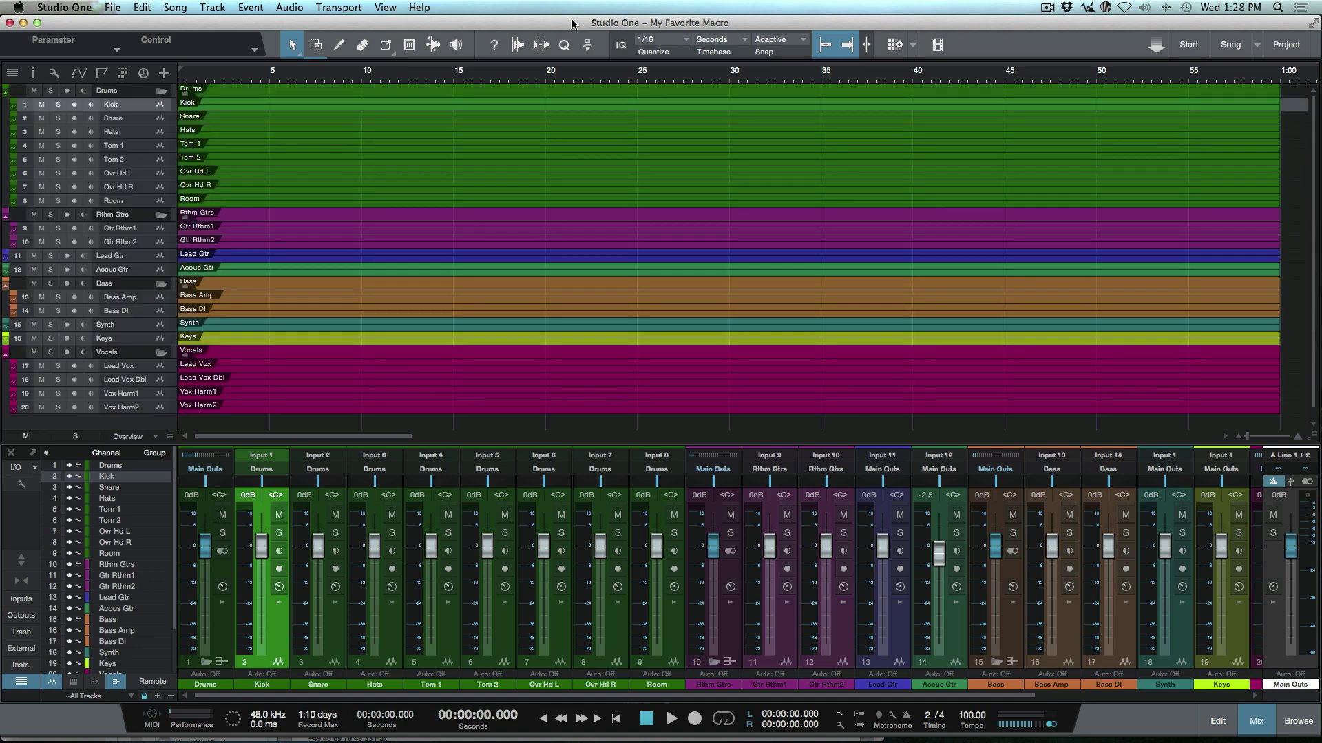
key(F3)
key(shift+e)
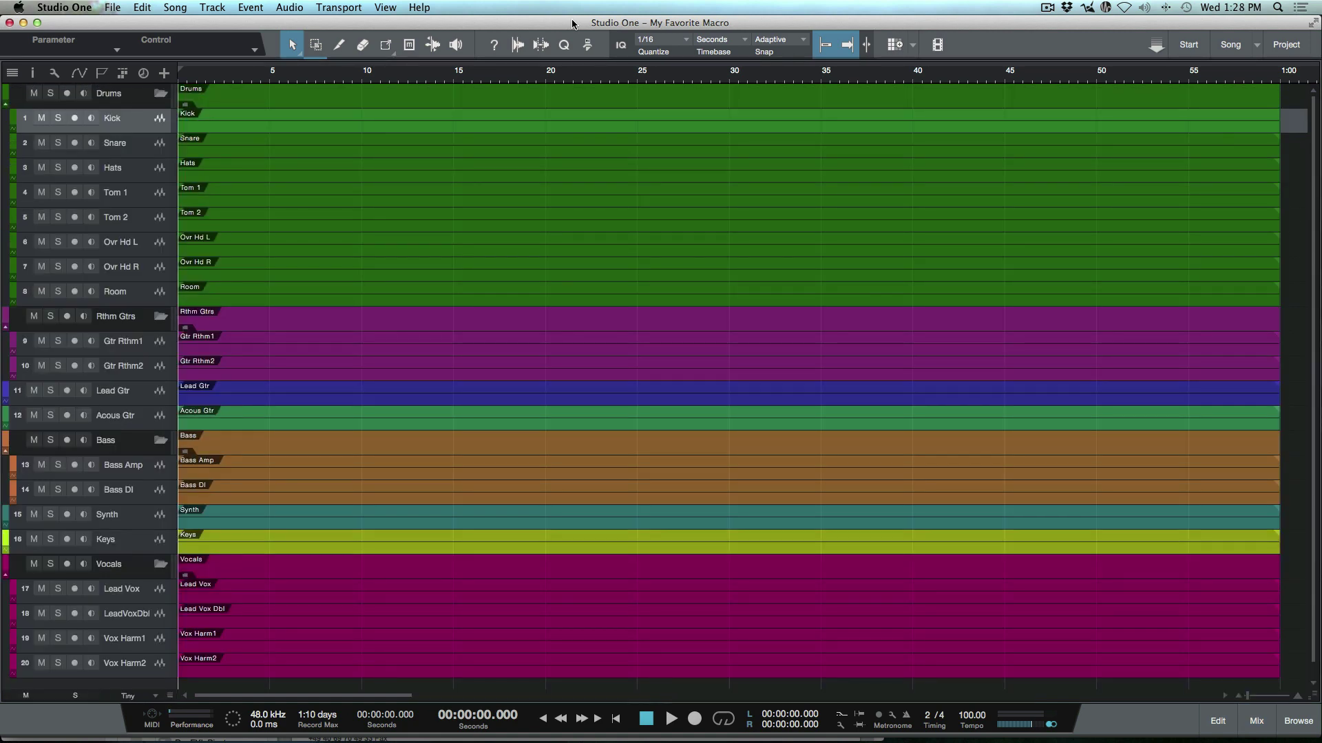
Recall the Drums scene fitted to the arrange window, followed by the Keys & Synth scene
key(alt+1)
key(shift+e)
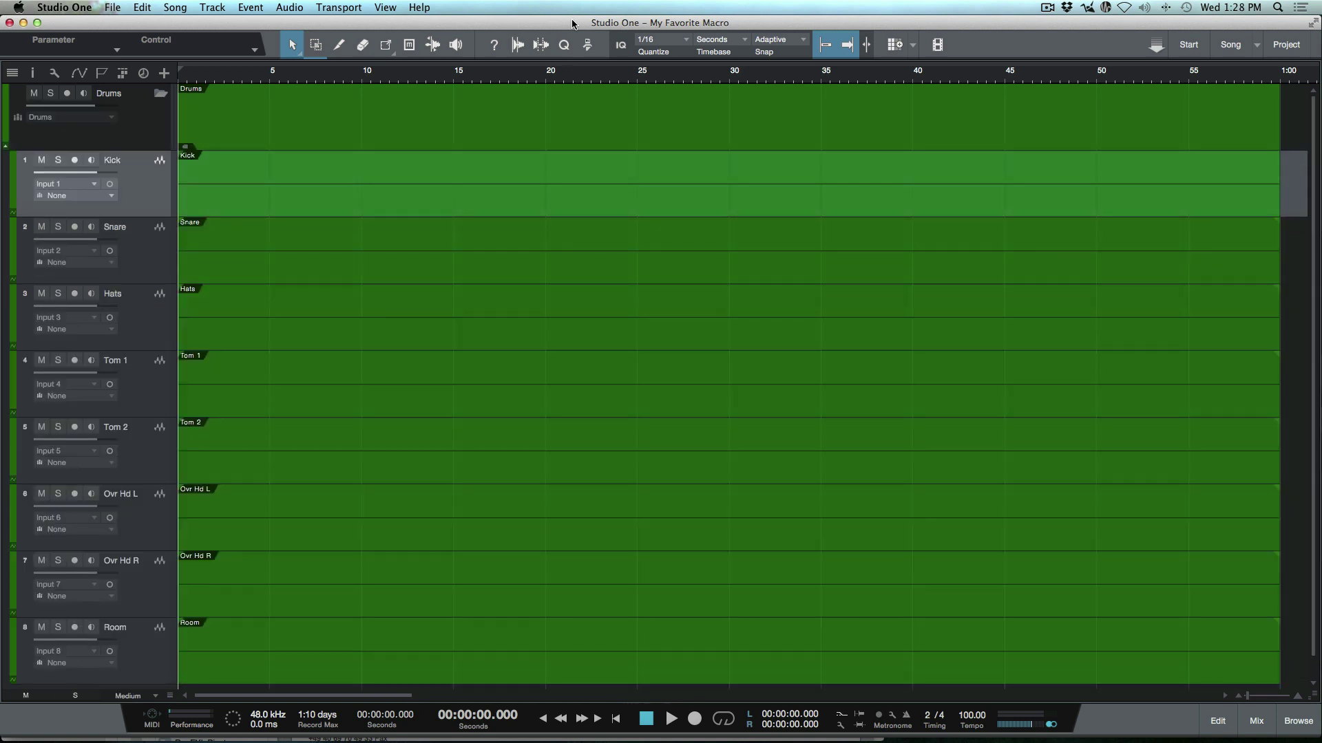
key(alt+2)
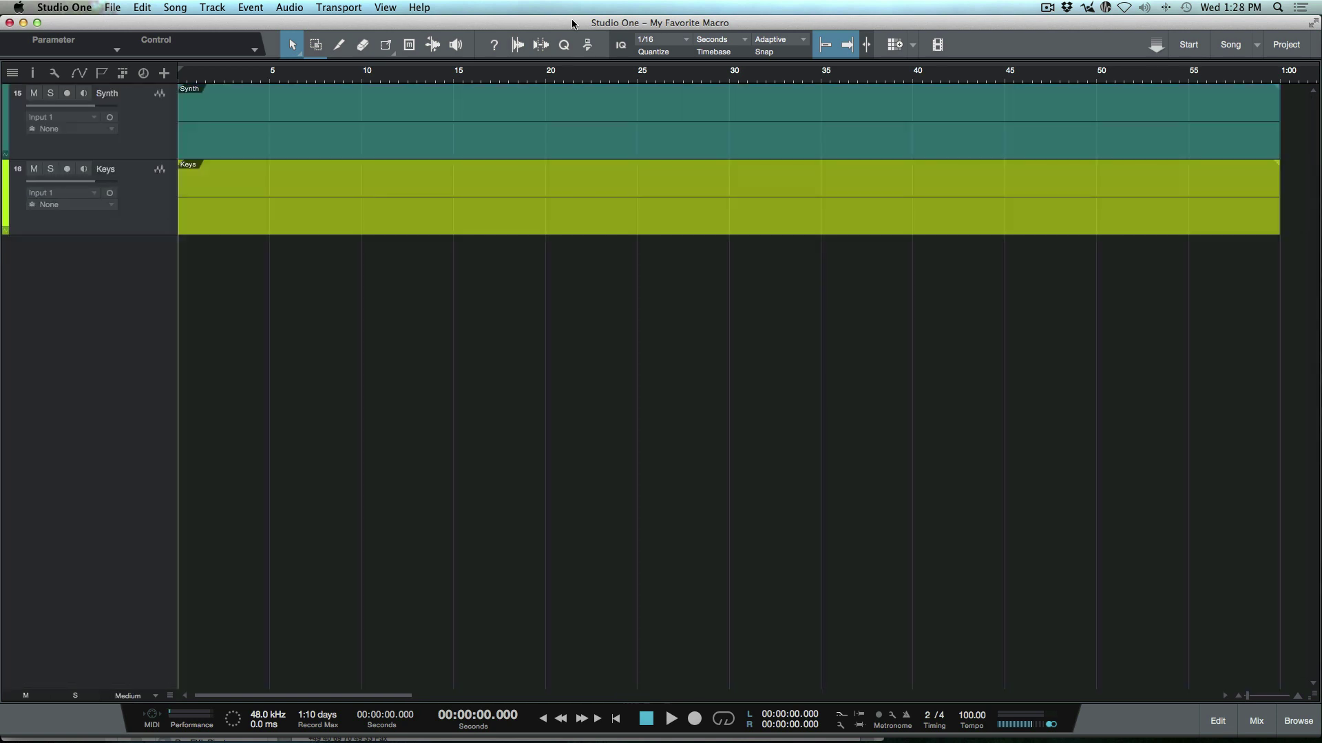